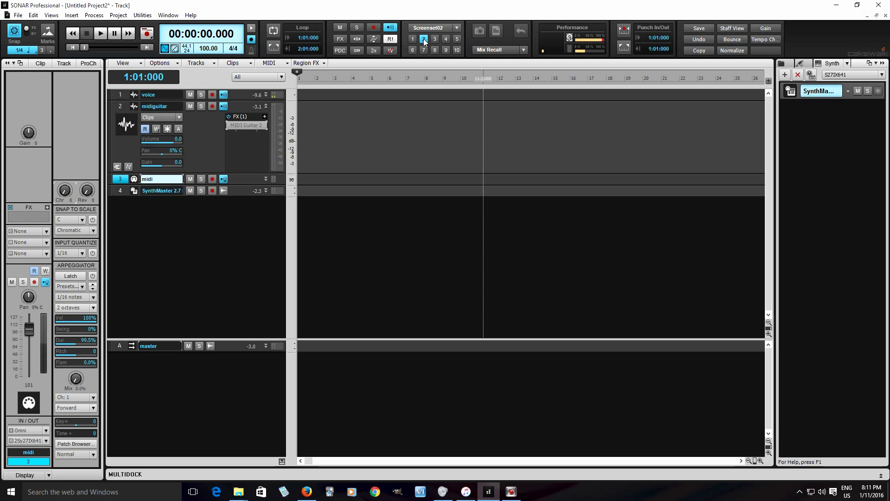
Step: Open the MIDI Guitar 2 plugin on the midiguitar track, try its chord wheel, poly tuner and blank displays, and select the waveform display
double_click(240, 128)
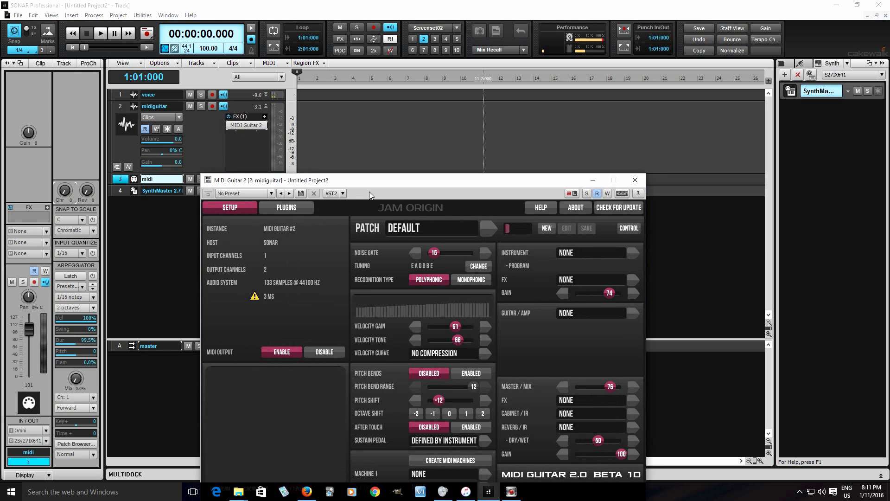
drag(369, 180, 371, 88)
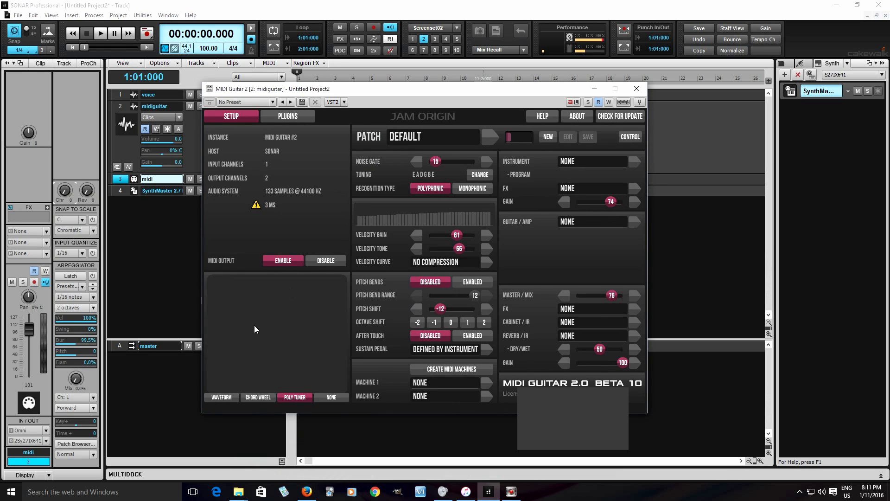
click(217, 398)
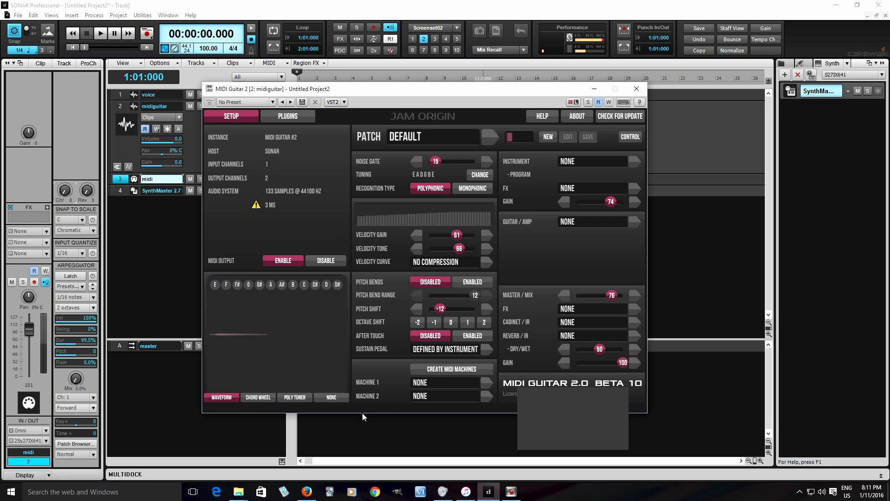
click(262, 400)
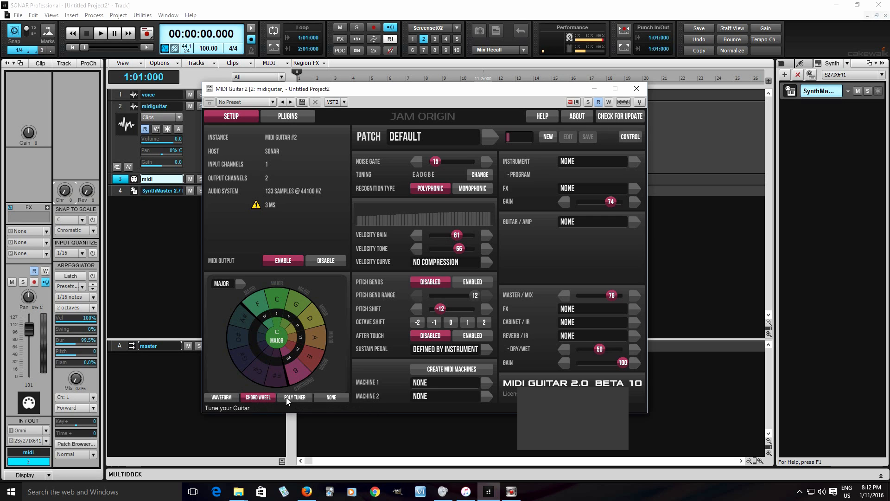
click(336, 397)
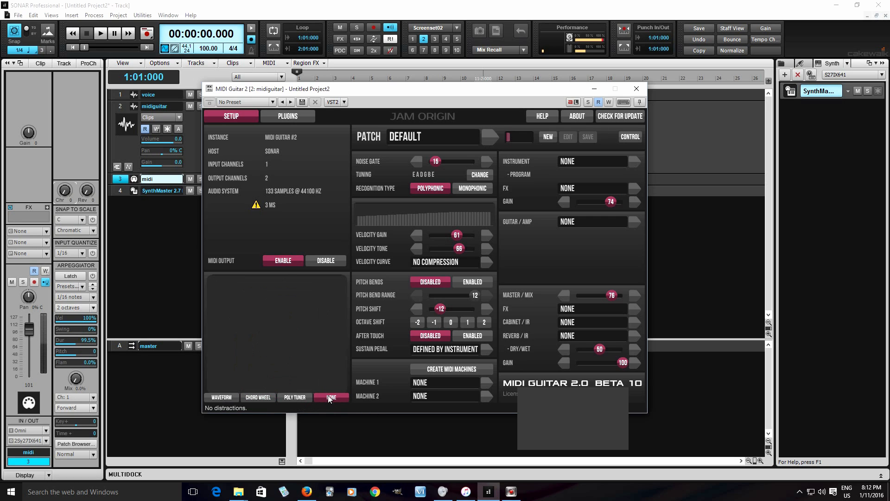
click(300, 401)
click(228, 398)
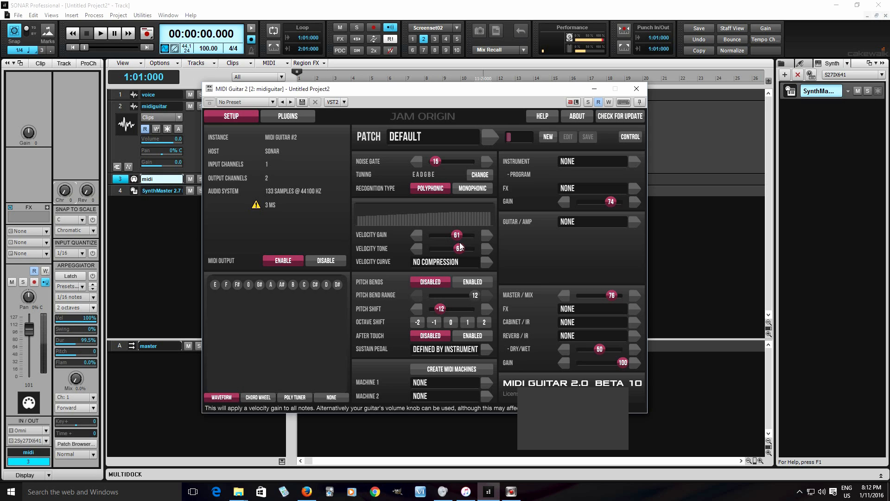
Step: Try the velocity tone at 0 and near its maximum, set it to 70, and view the velocity curve options
drag(460, 249, 451, 250)
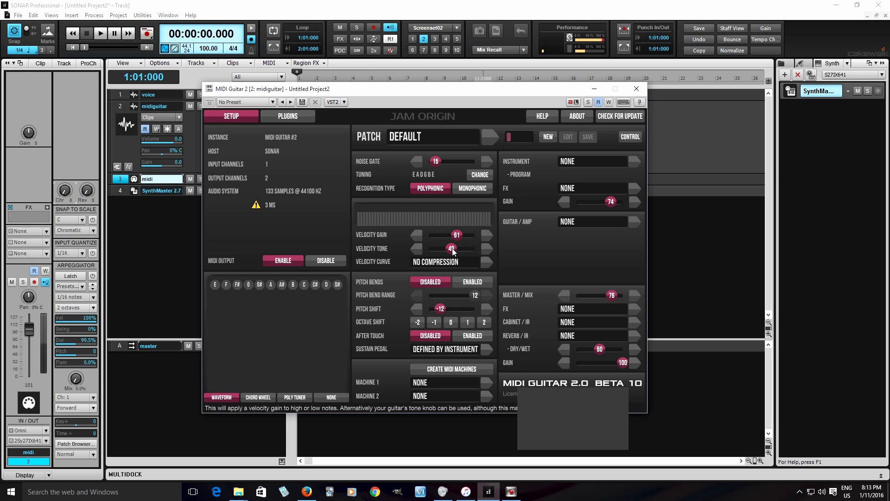
drag(452, 250, 417, 249)
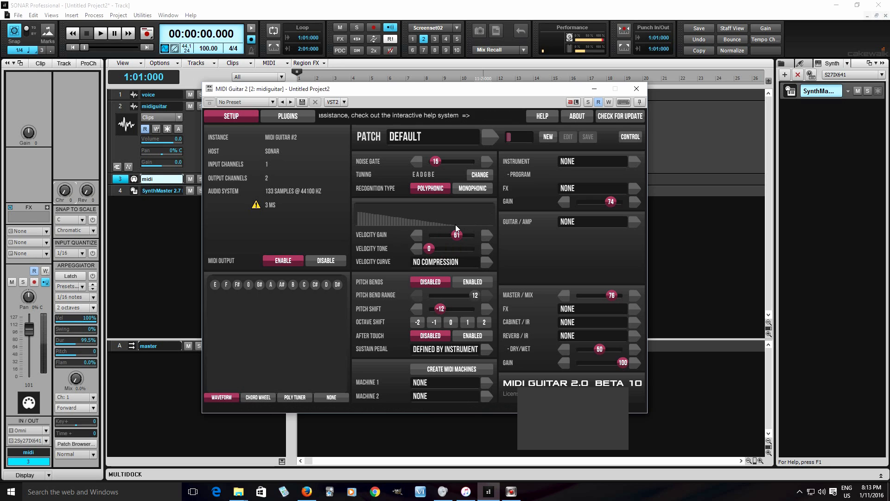
drag(429, 249, 478, 251)
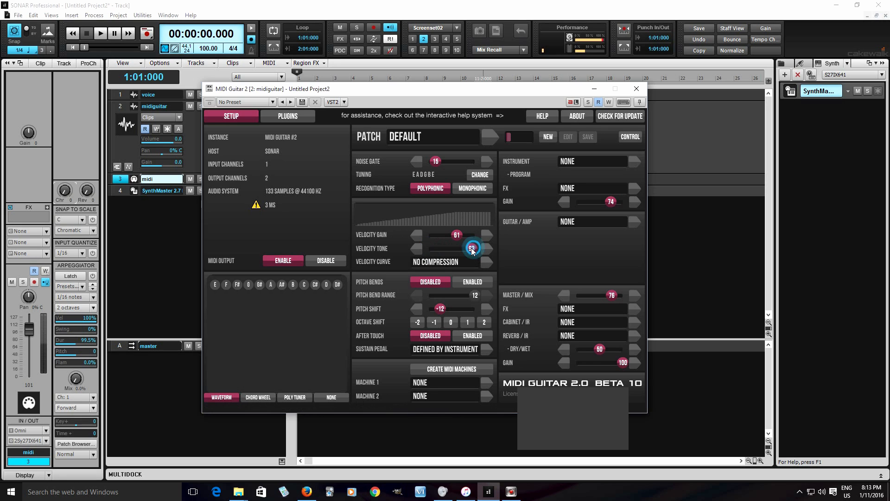
drag(475, 249, 462, 251)
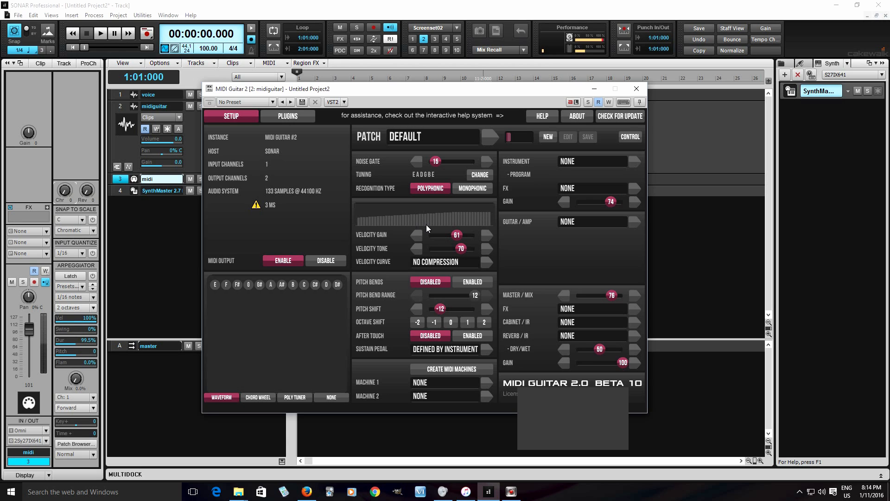
click(450, 262)
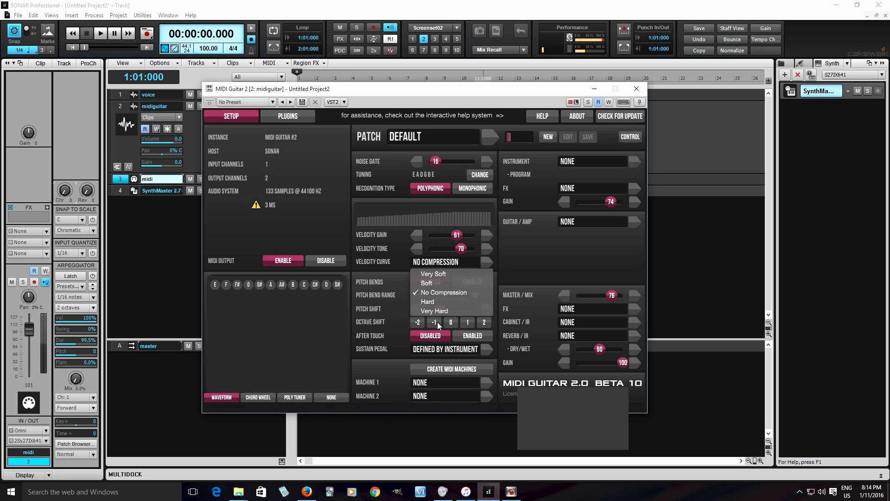
click(373, 274)
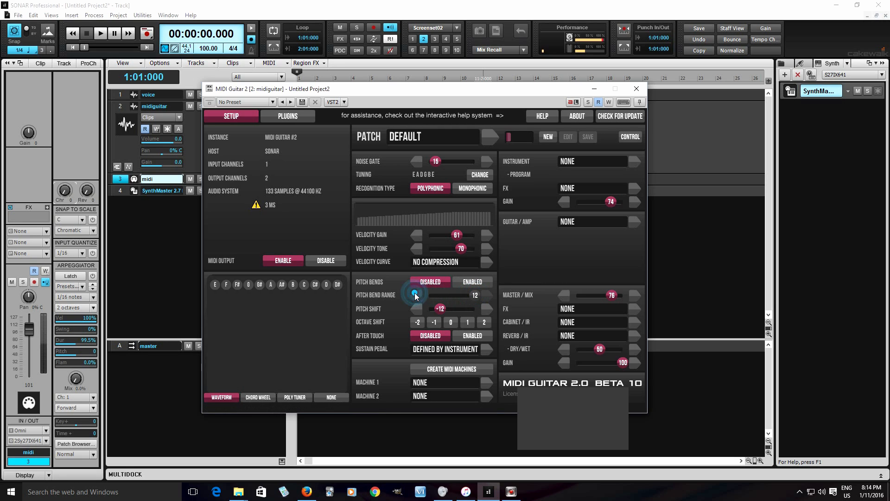
Step: Try pitch shifts of 0 and 1 and octave shifts of 1, 2 and 0, finishing on an octave shift of -1
click(450, 321)
click(488, 310)
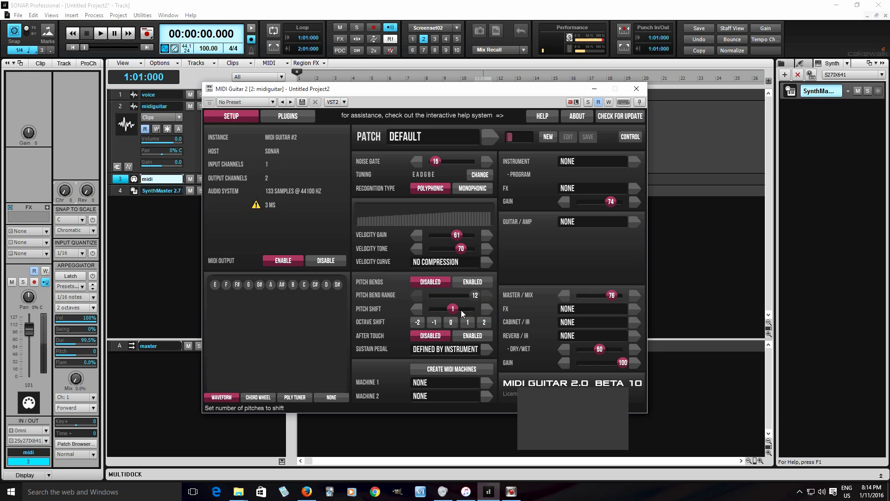
click(416, 308)
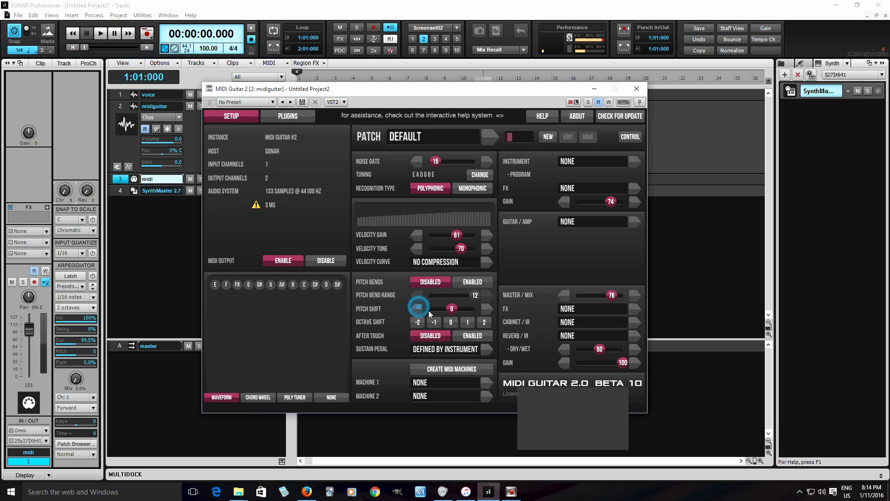
click(469, 321)
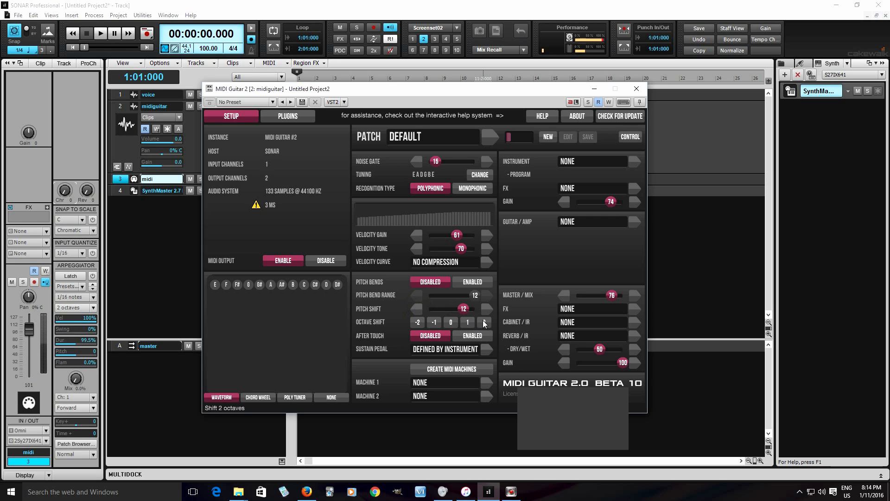
click(483, 321)
click(436, 322)
click(448, 322)
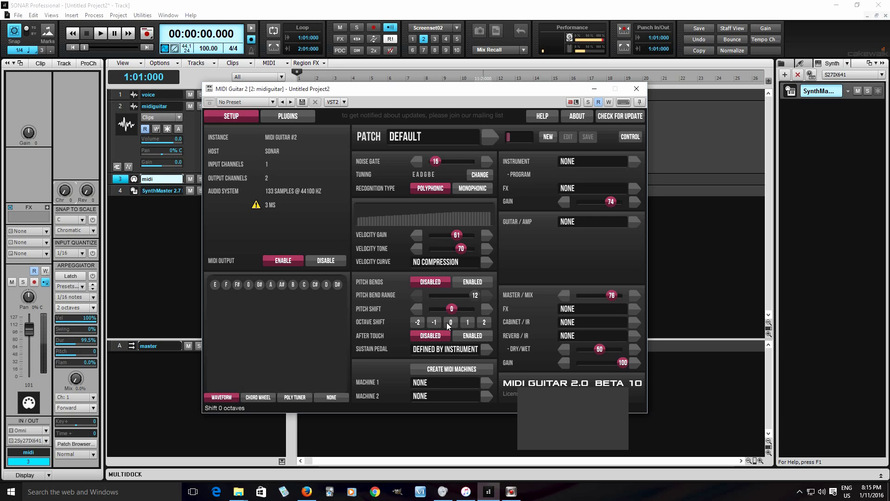
click(438, 322)
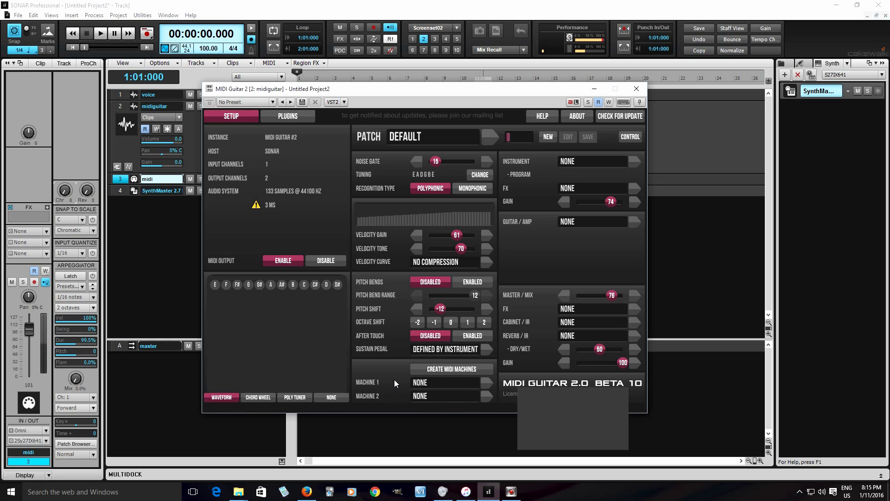
Step: Look through the available MIDI machines, load the mda ePiano instrument, and set the octave shift to 0
click(482, 384)
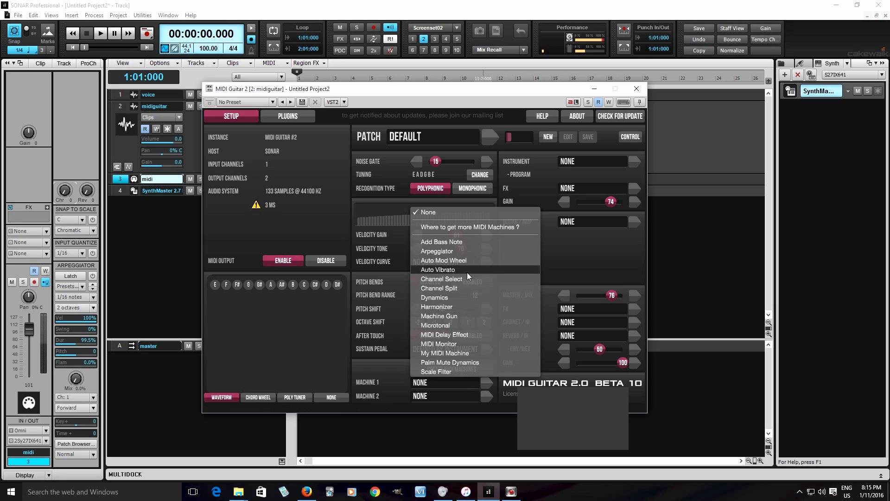
click(368, 379)
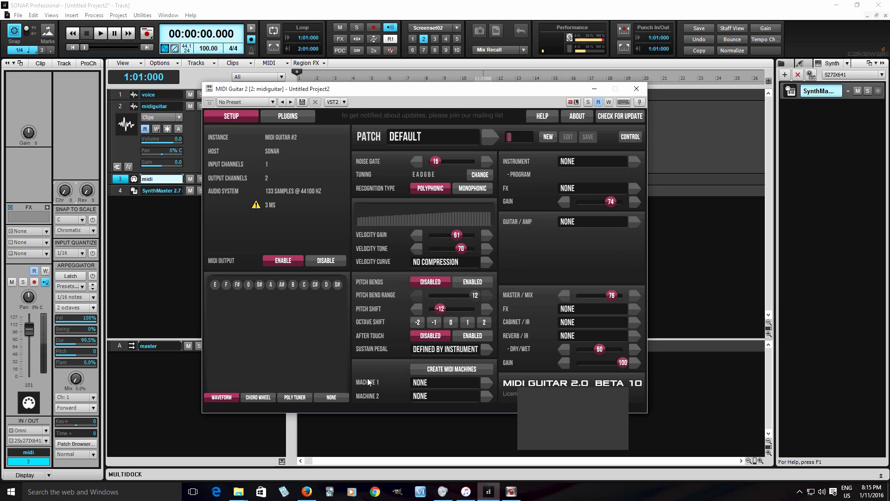
click(566, 164)
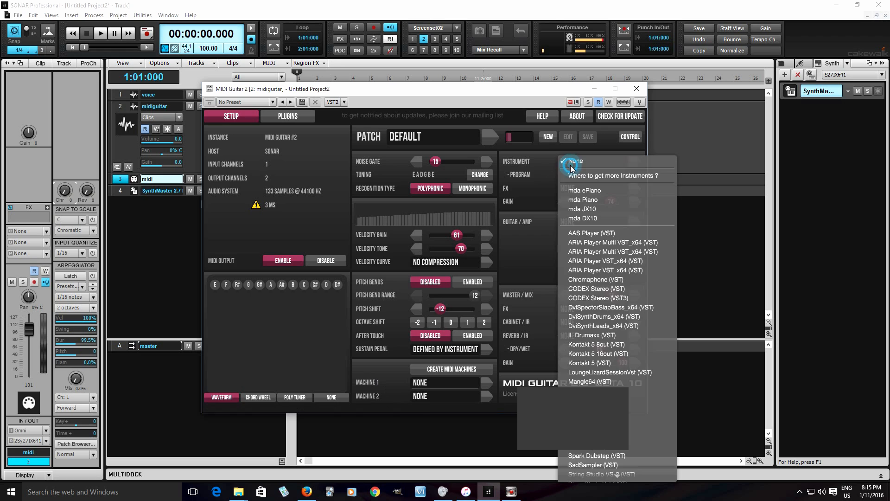
click(589, 191)
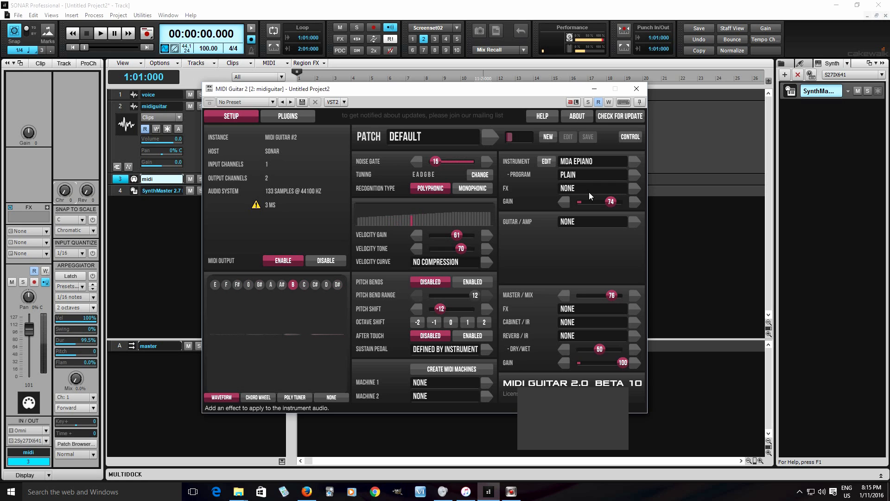
click(456, 321)
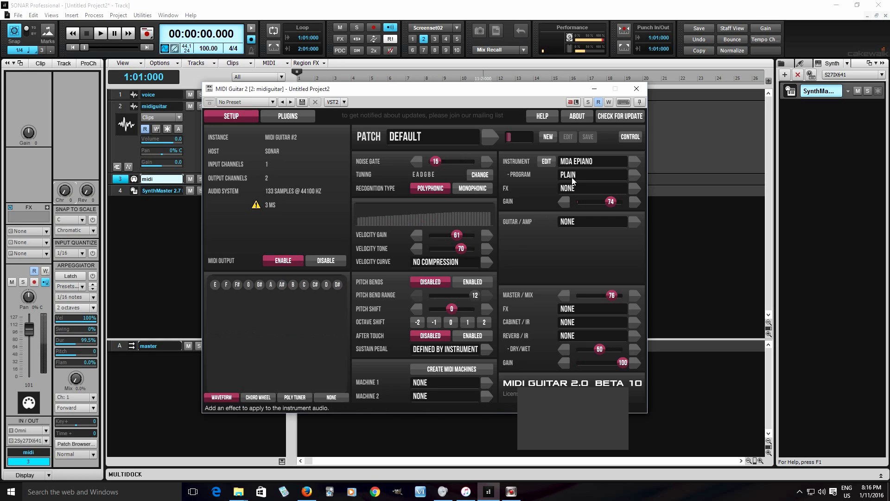
Step: Switch the instrument to mda Piano and choose its Plain program
click(583, 162)
click(587, 170)
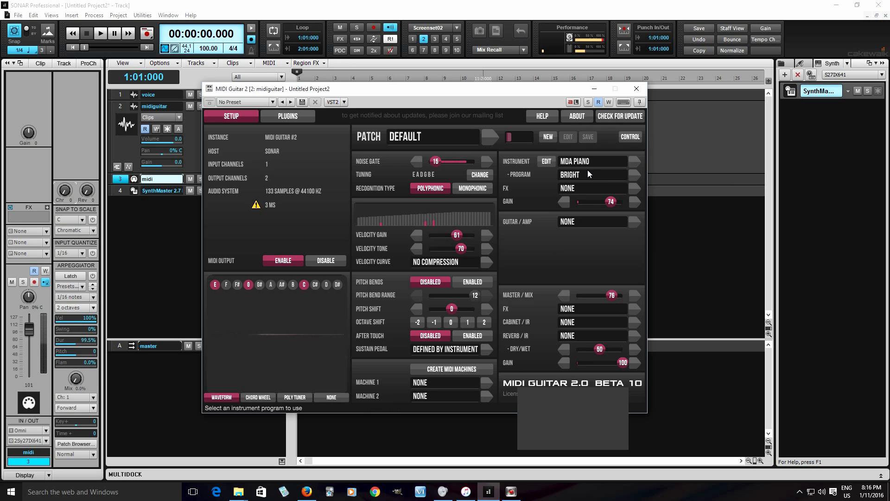
click(588, 173)
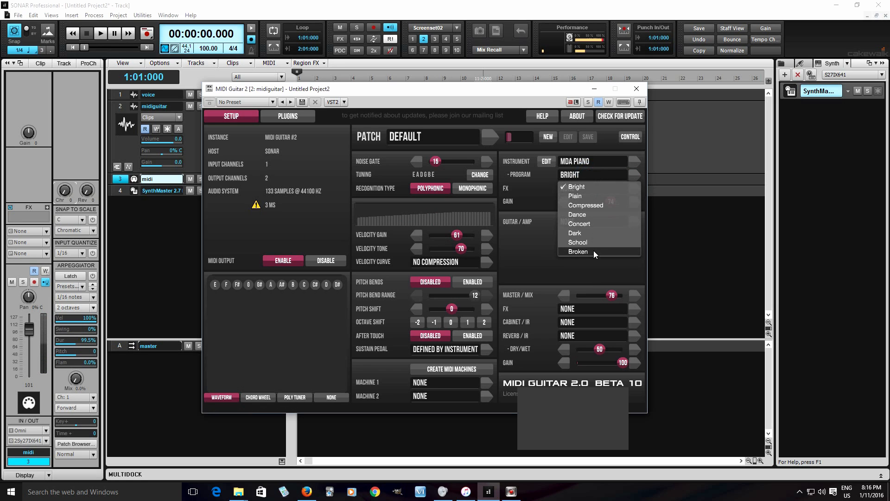
click(595, 198)
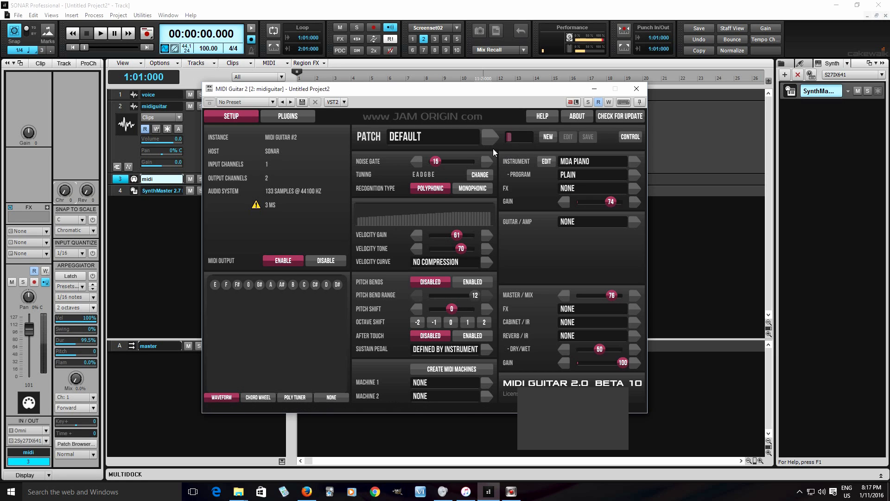
Step: Switch the instrument to mda JX10 and raise the master/mix level to 100
drag(436, 93, 438, 98)
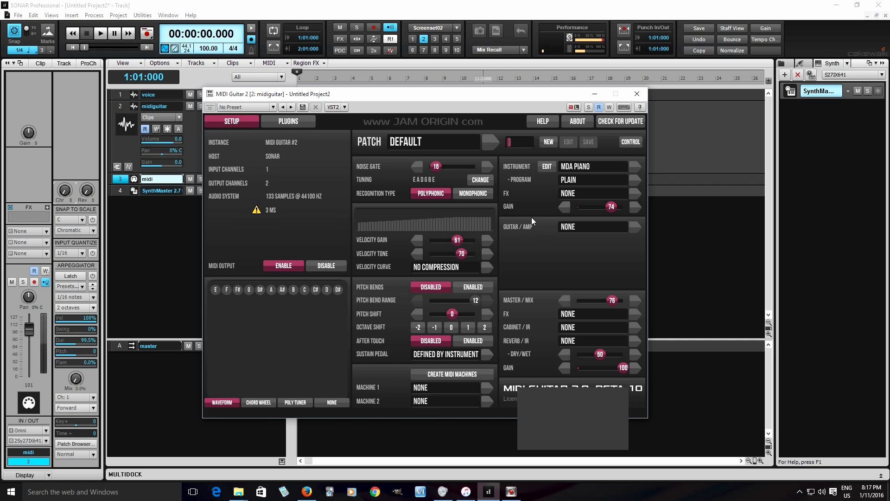
click(577, 165)
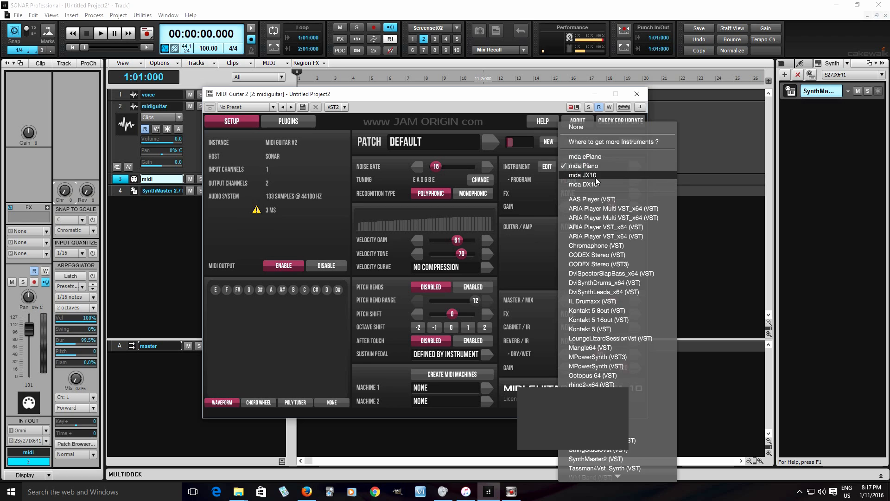
click(593, 177)
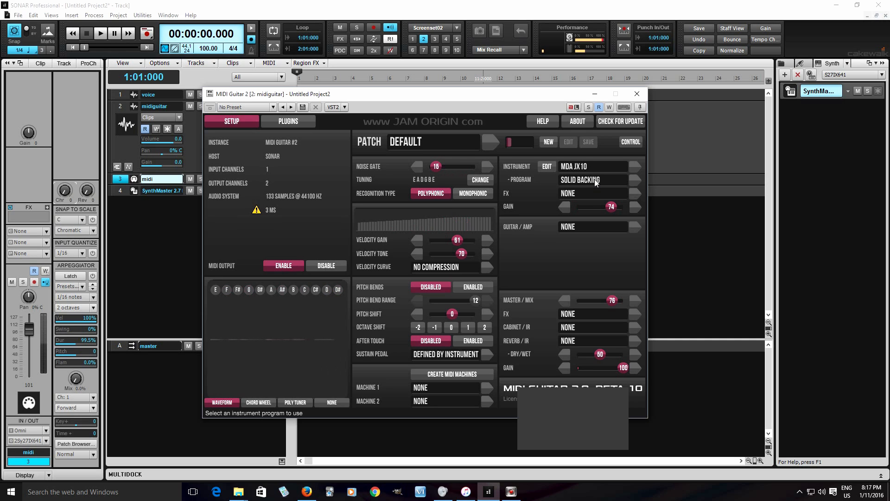
drag(617, 301, 627, 300)
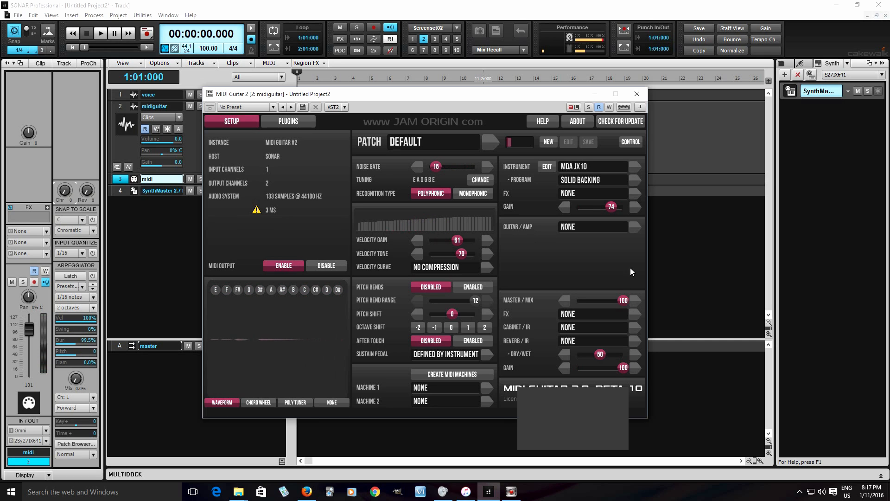
Step: Audition the JX10 programs Echo Pad [SA] and Analog Bass, and select Bass Clarinet
click(599, 179)
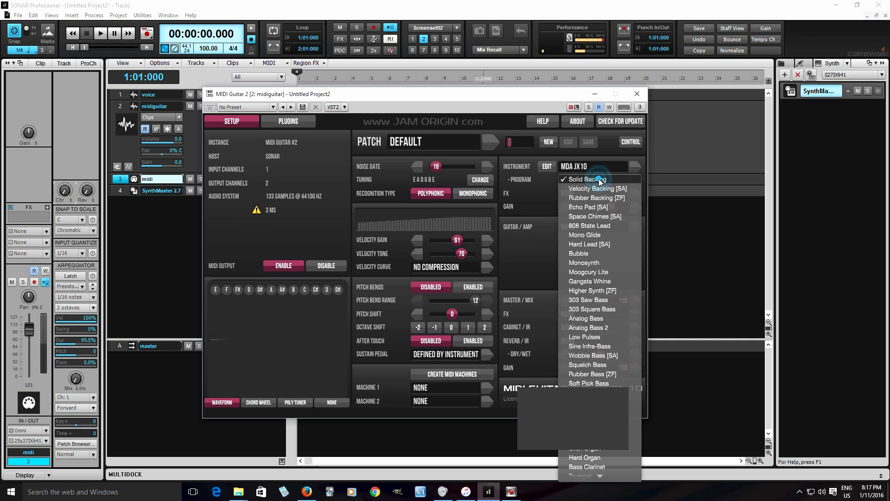
click(610, 211)
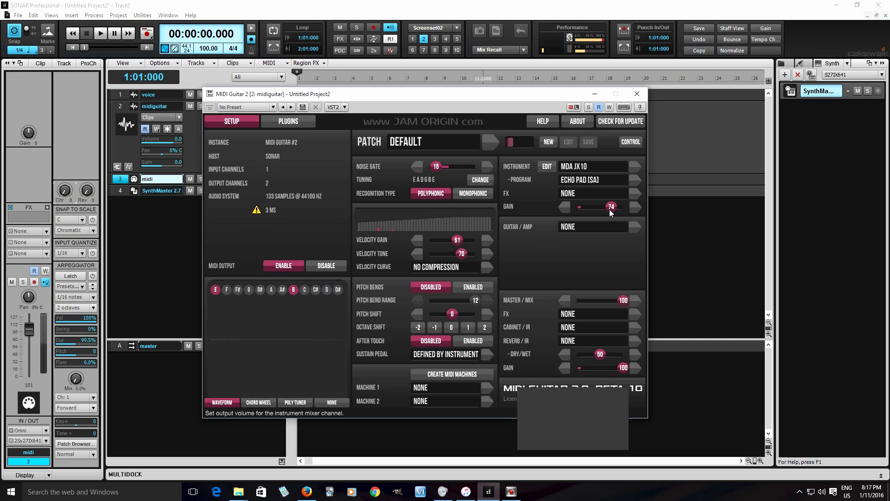
click(600, 181)
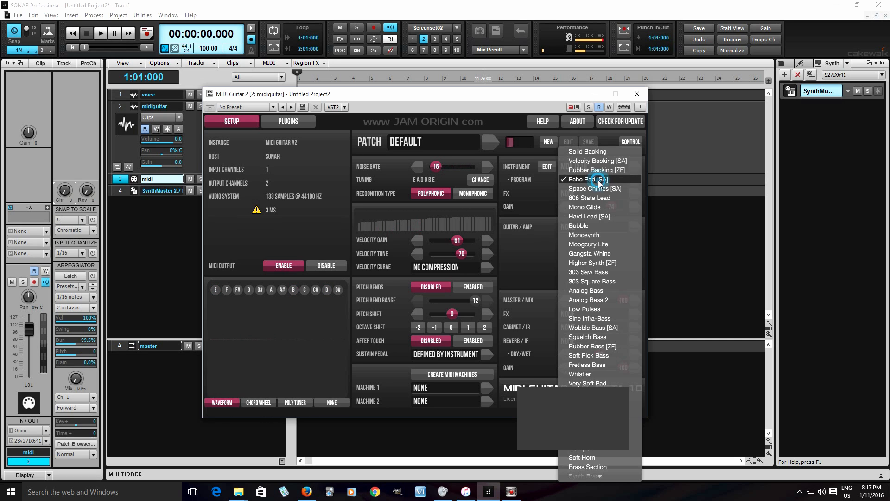
click(611, 291)
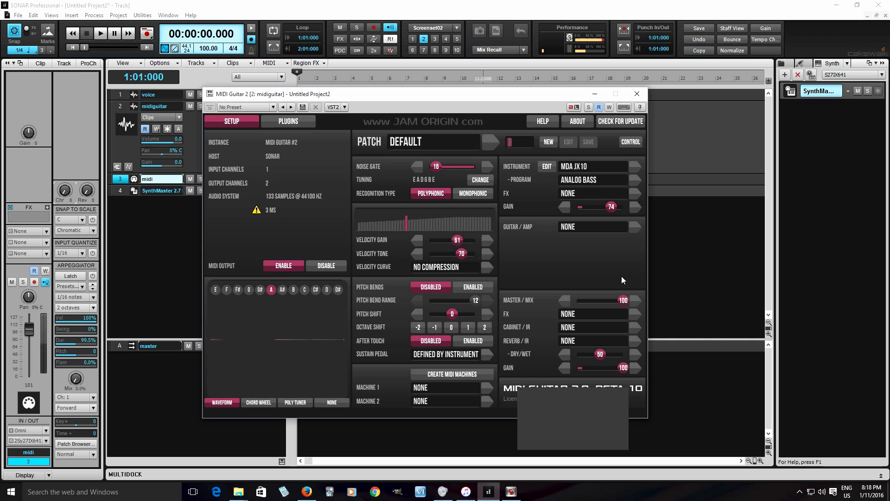
click(596, 179)
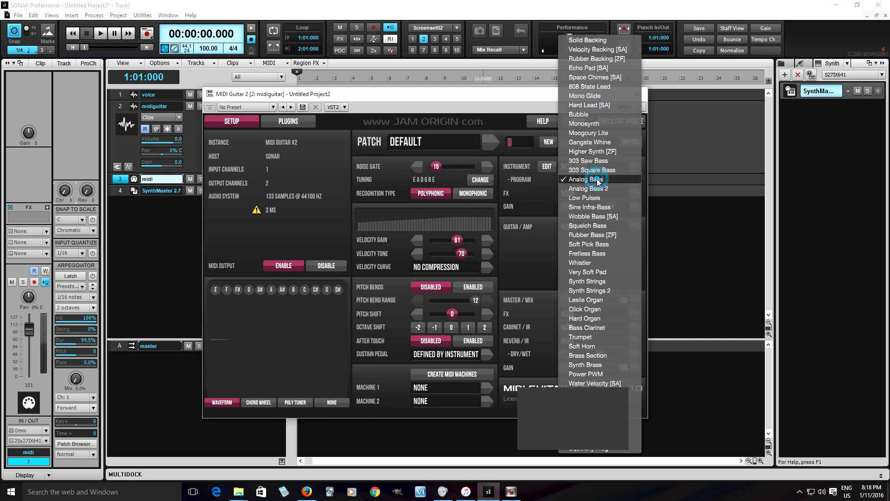
click(603, 328)
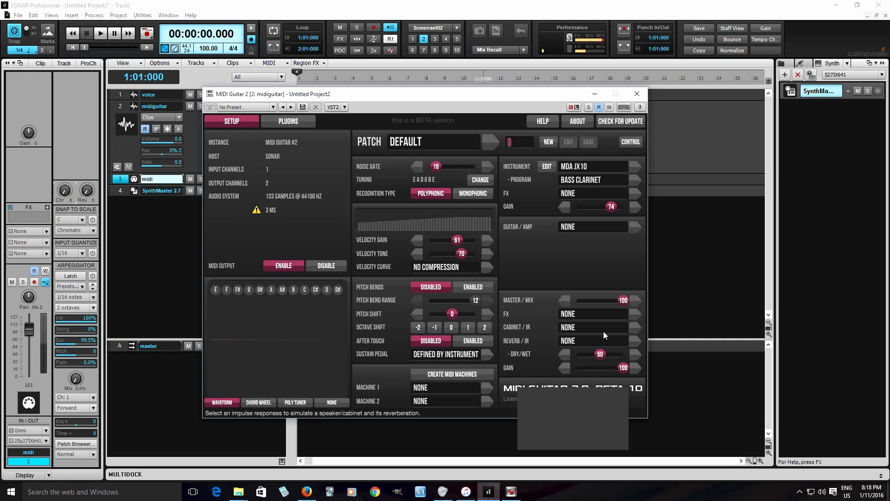
Step: Switch the instrument to mda DX10 and raise the instrument gain to 80
click(579, 166)
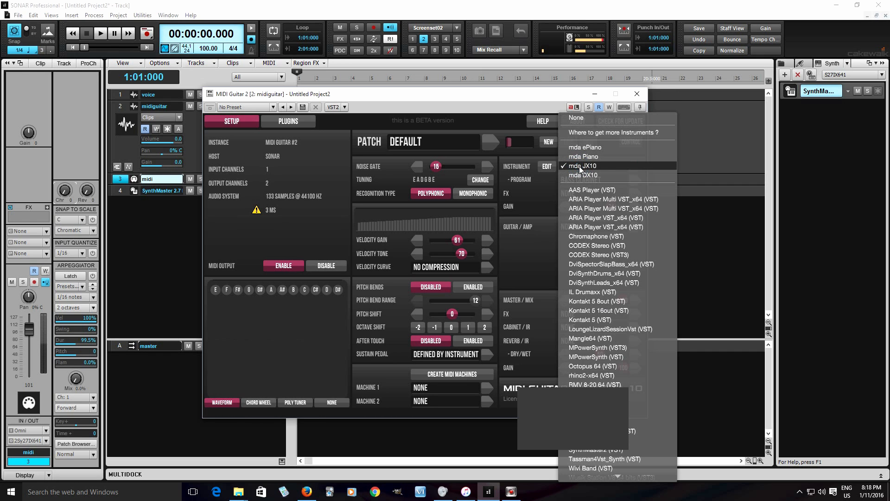
click(584, 174)
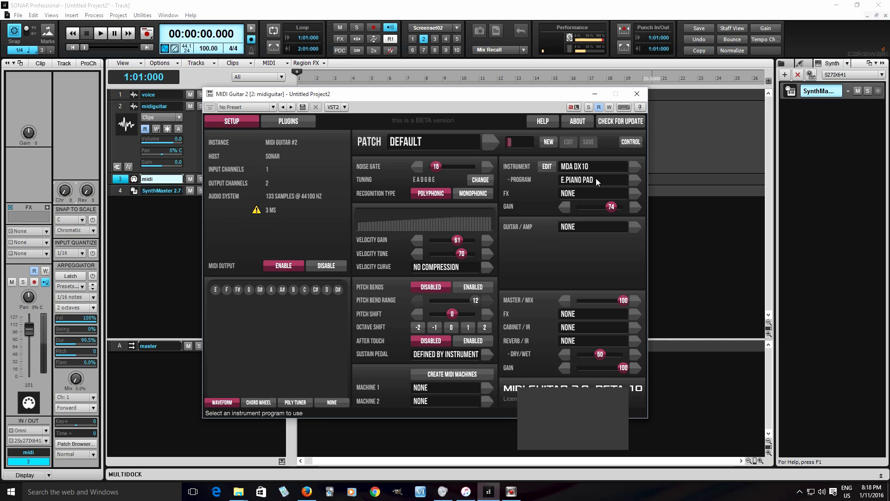
drag(611, 206, 614, 207)
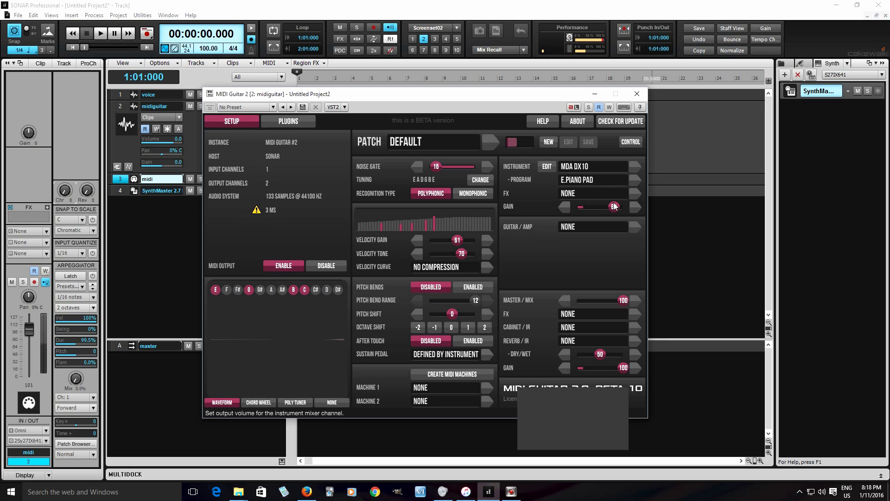
Step: Audition the DX10 program Space Pad, and select the Horn program
click(590, 182)
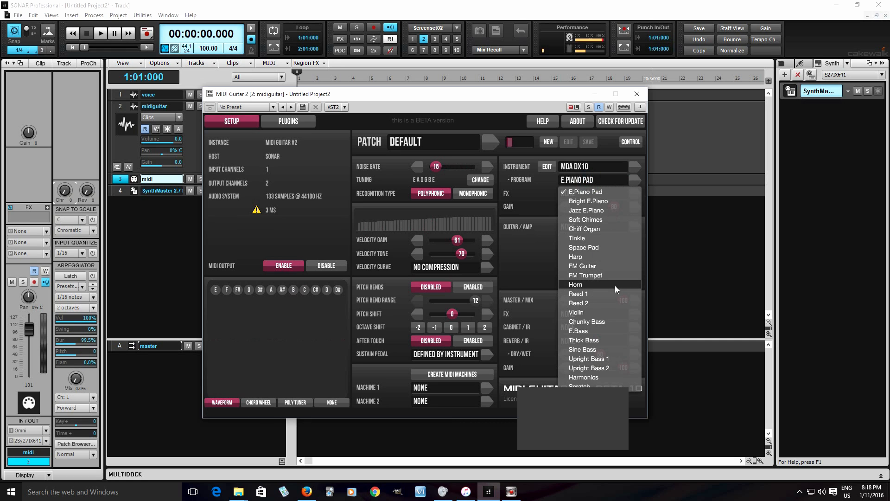
click(602, 251)
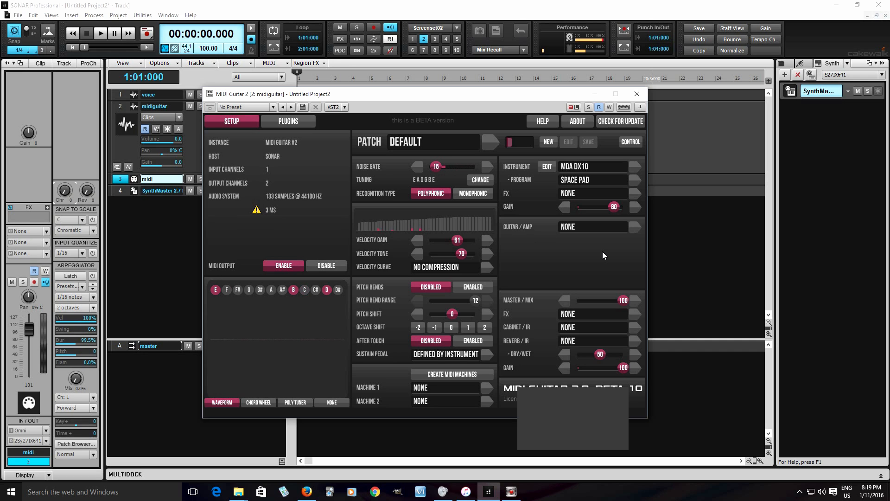
click(583, 181)
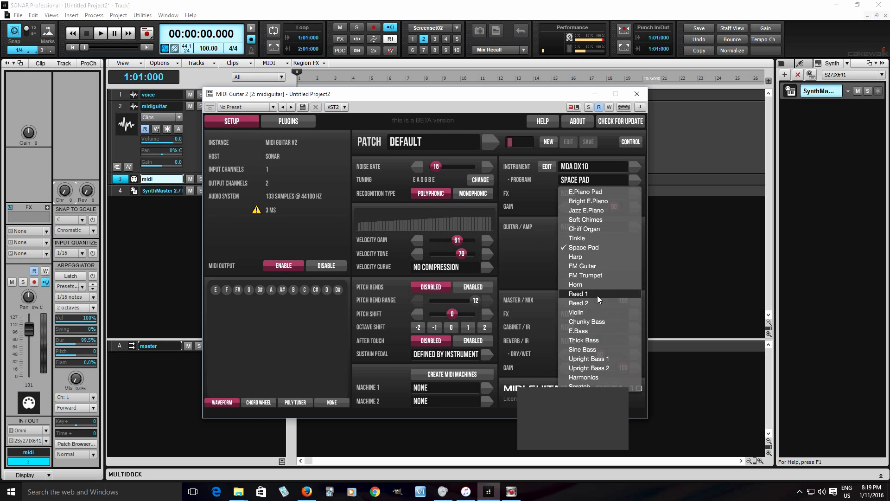
click(593, 285)
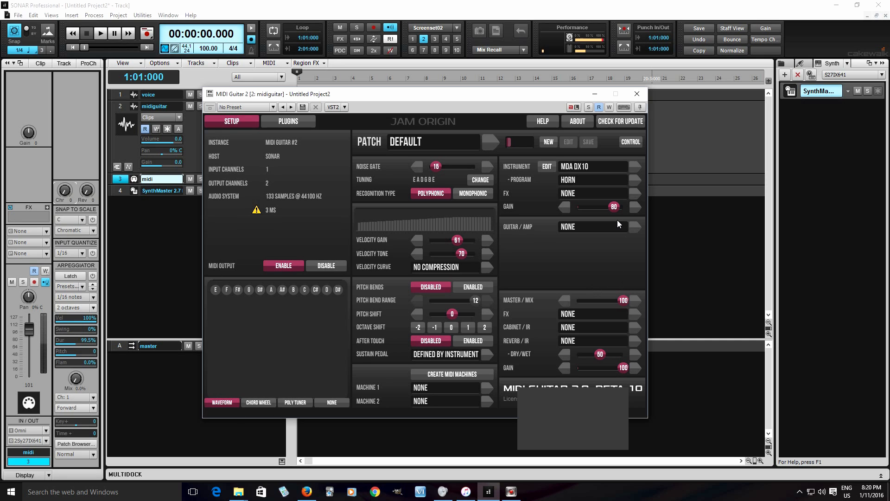
Step: Load String Studio VS-2 (VST) as the instrument and open its editor over the plugin window
click(589, 167)
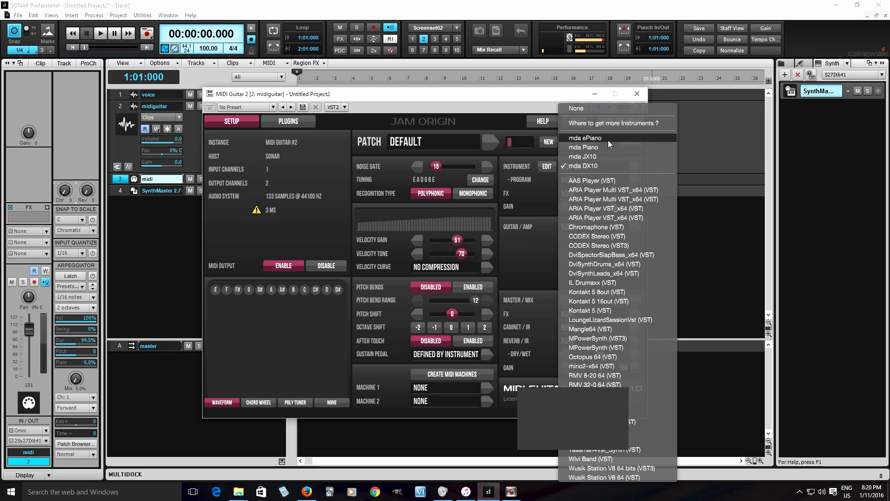
click(629, 424)
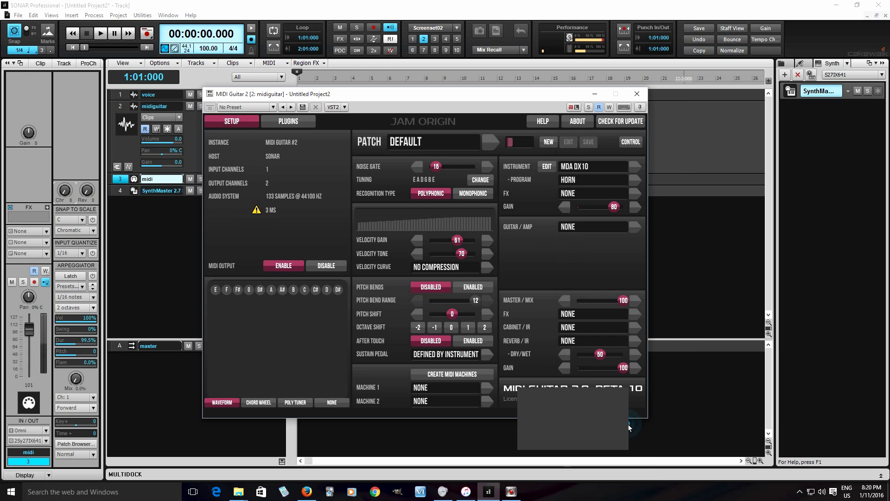
click(546, 167)
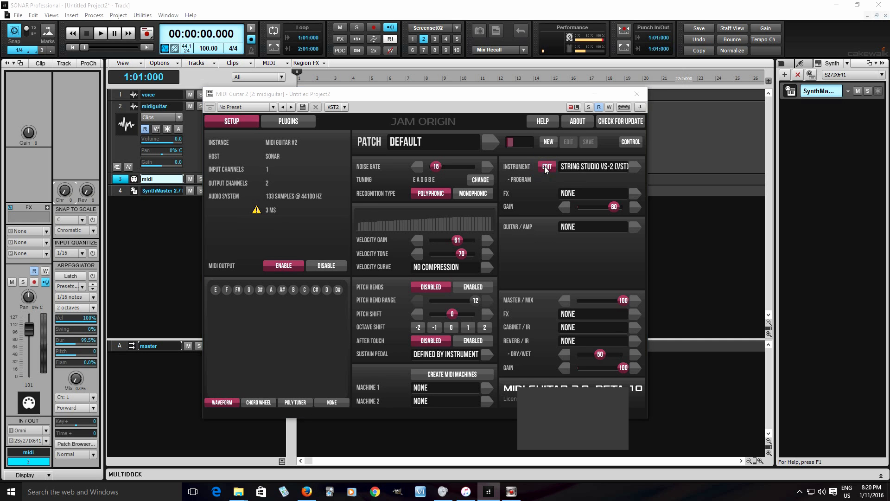
drag(170, 154, 490, 165)
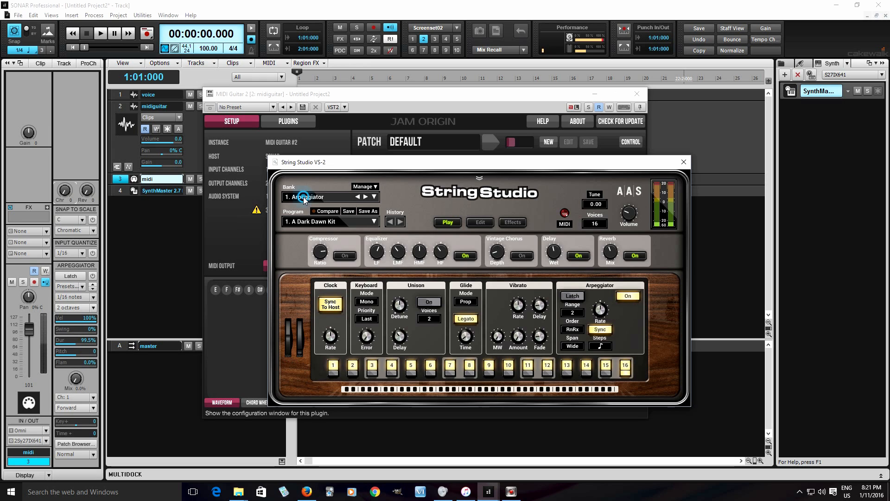
Step: Choose String Studio's 6. Keys bank and load the 35. Celesta program
click(304, 196)
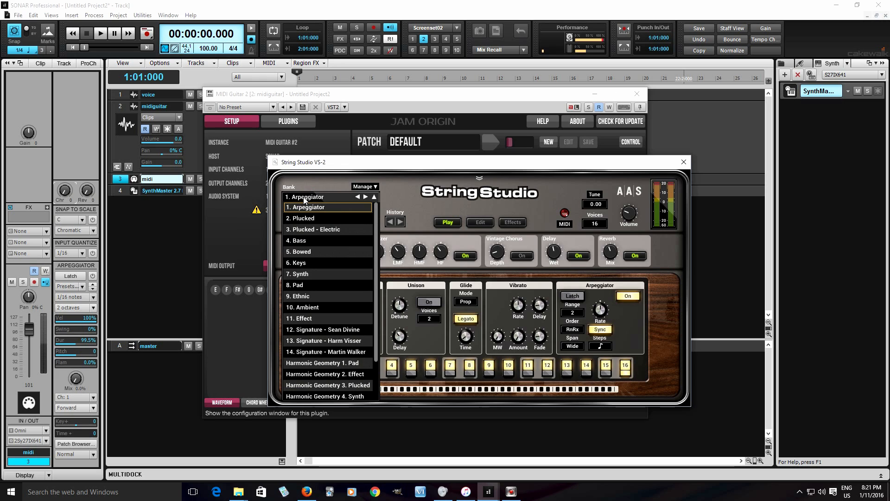
click(329, 263)
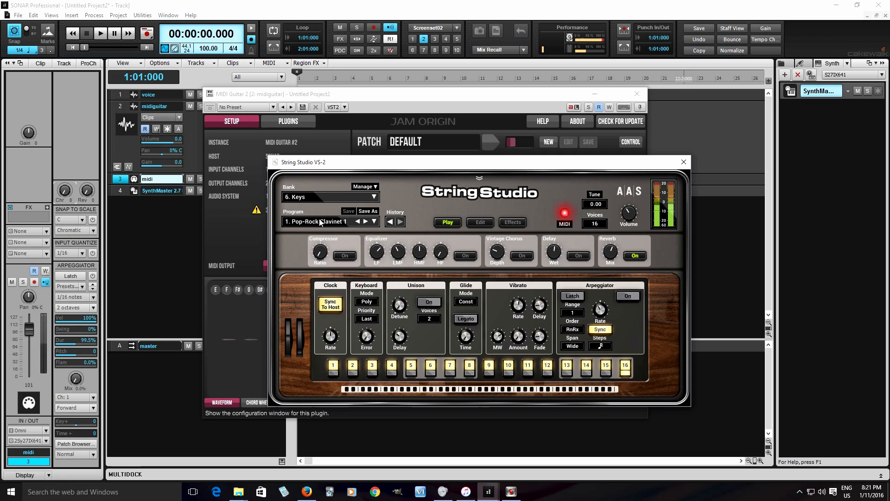
click(320, 223)
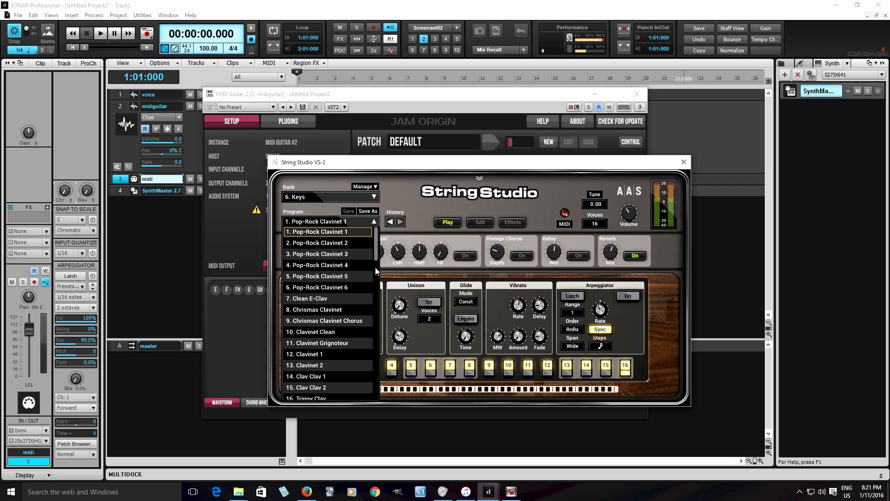
drag(375, 246, 370, 304)
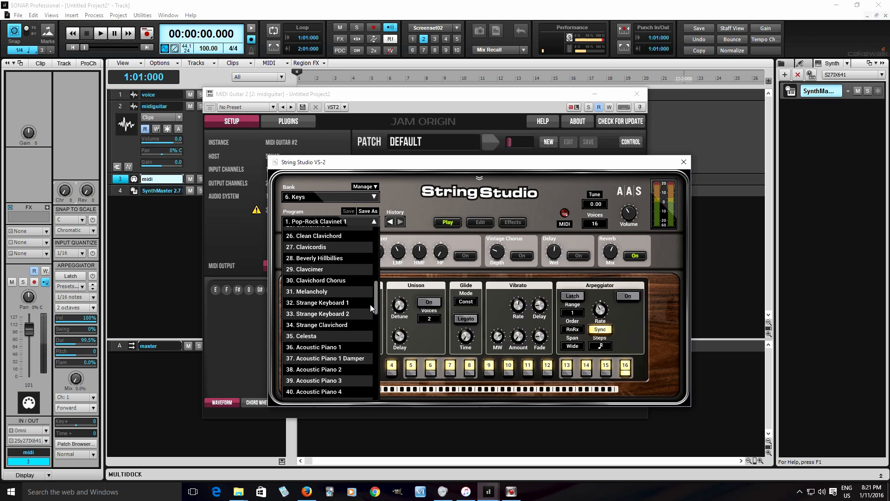
click(318, 336)
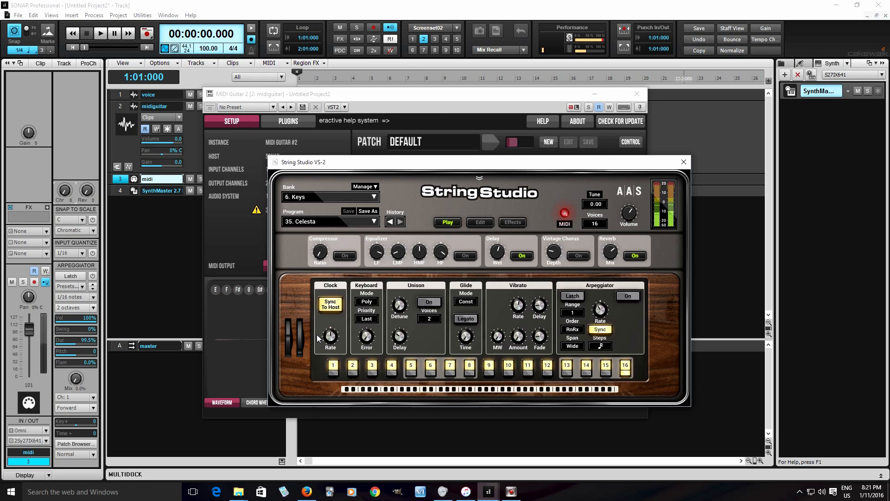
Step: Try String Studio's 9. Ethnic bank with Ancient Twang, and switch to the 8. Pad bank
click(320, 222)
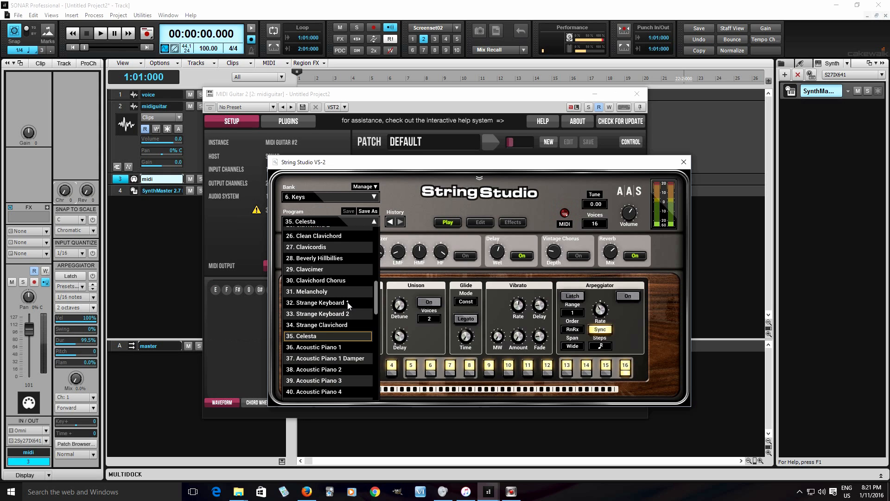
click(317, 195)
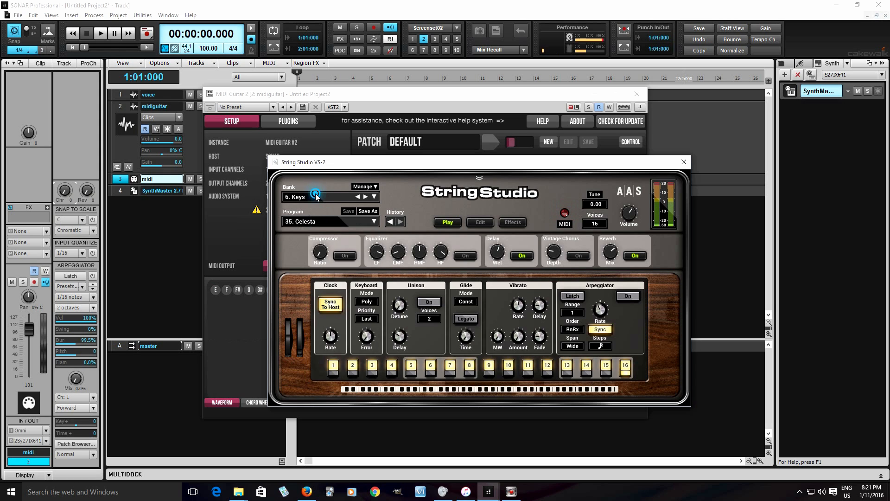
click(317, 195)
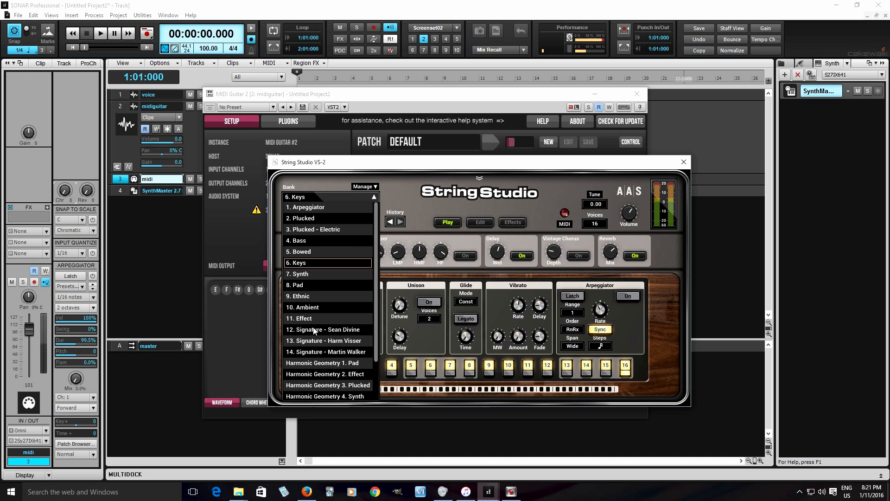
click(319, 297)
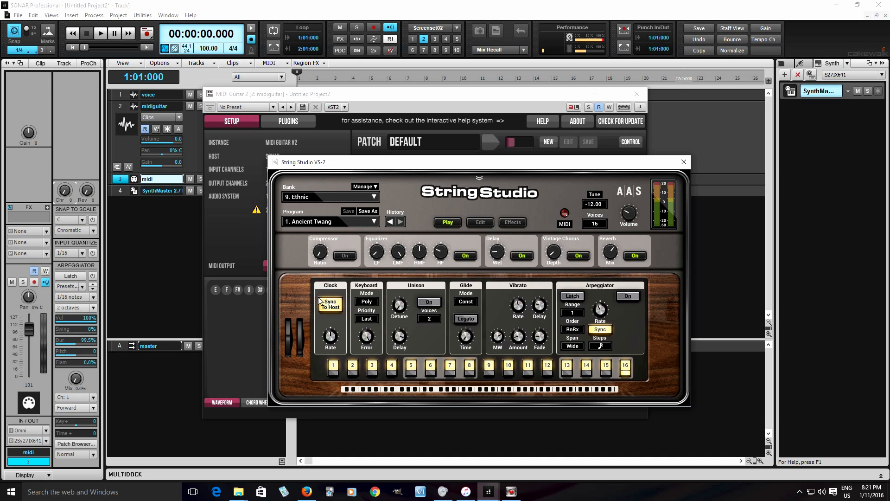
click(318, 221)
click(320, 211)
click(308, 198)
click(314, 286)
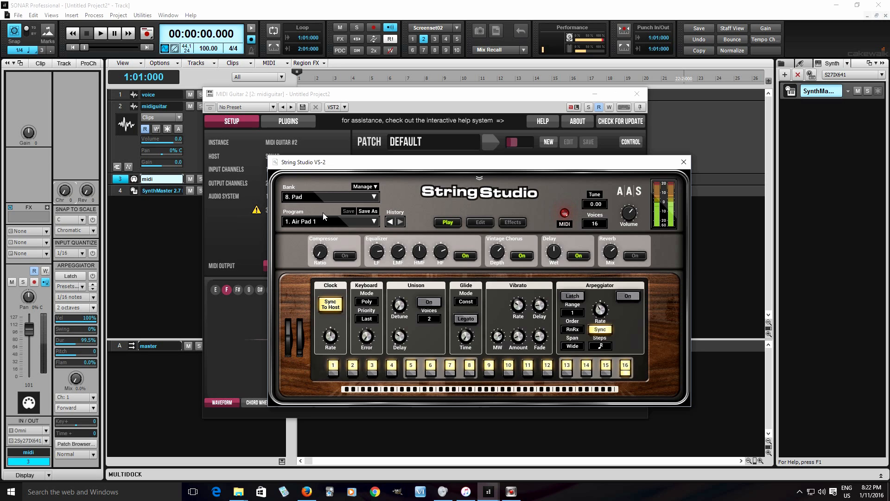
Step: Audition the pad programs Pacific Rim Long Beach and Grey Clouds, and close the String Studio editor
click(325, 221)
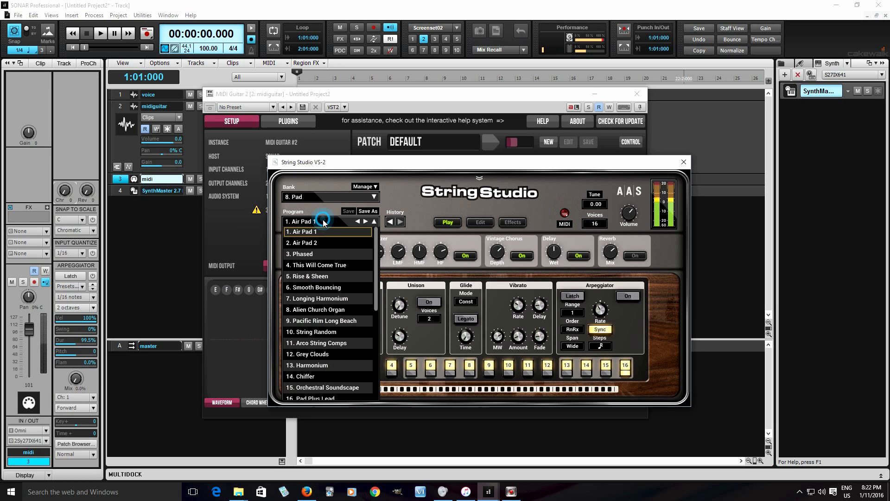
click(337, 321)
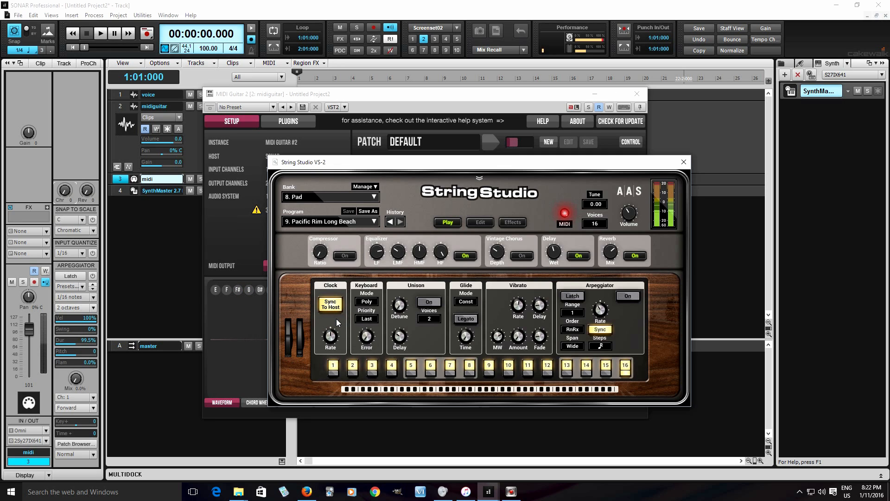
click(317, 222)
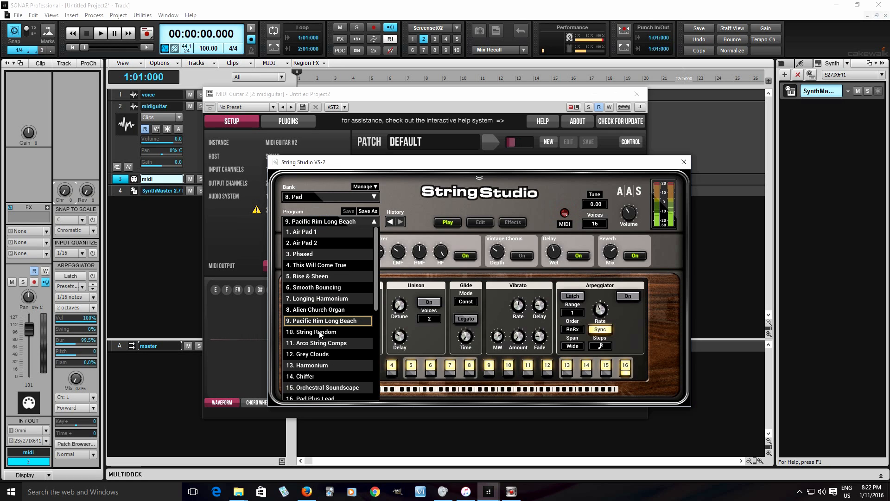
click(333, 353)
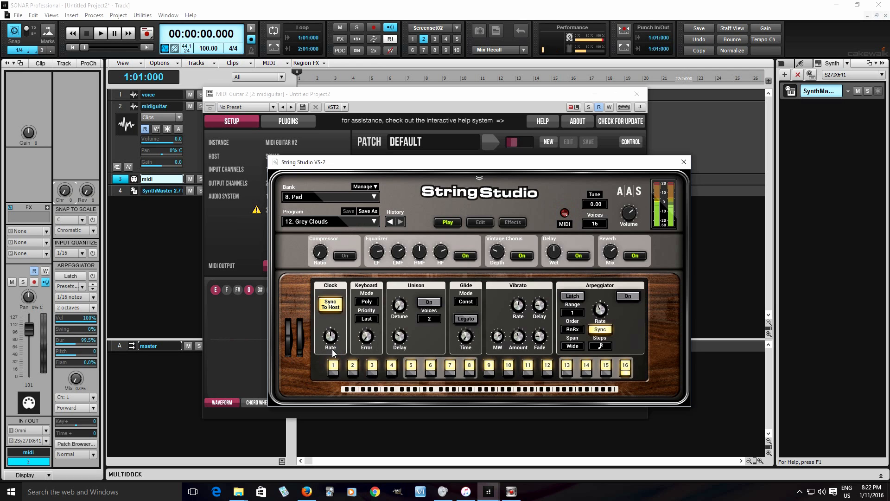
click(304, 221)
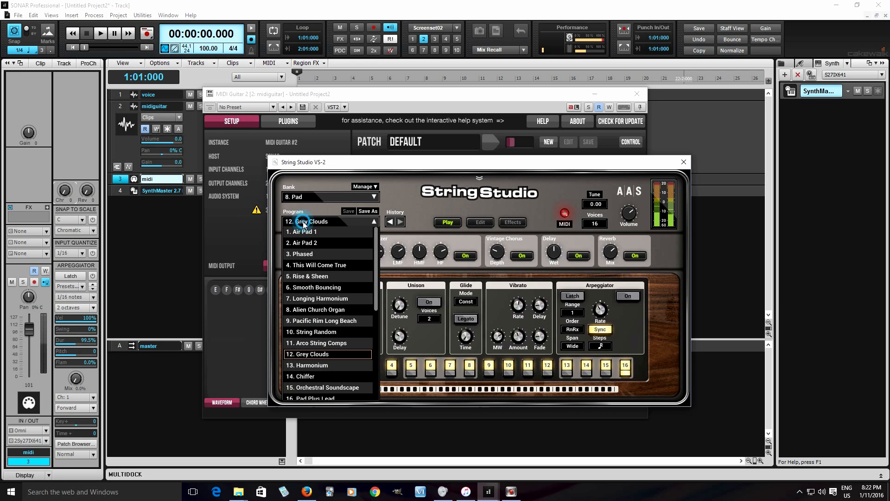
click(684, 162)
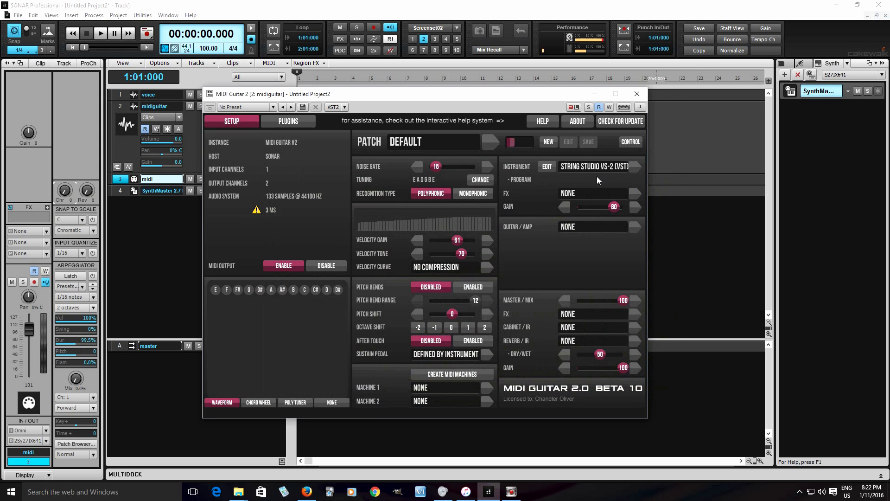
Step: Reopen the String Studio VS-2 editor, audition the 7. Synth bank with Drain Lead, and close the editor
click(578, 168)
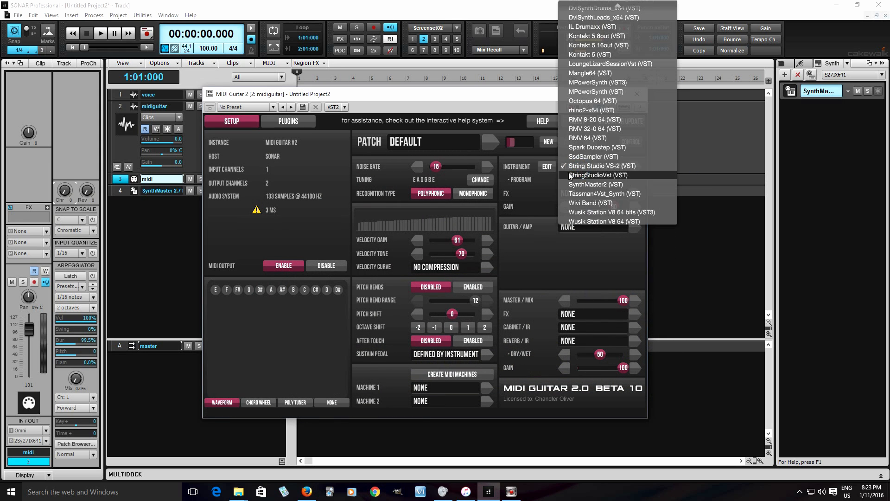
click(617, 172)
click(545, 167)
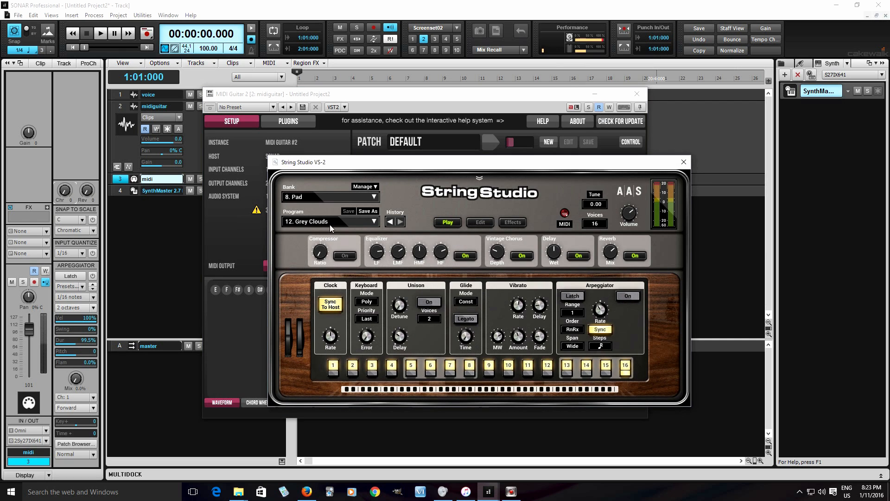
click(306, 198)
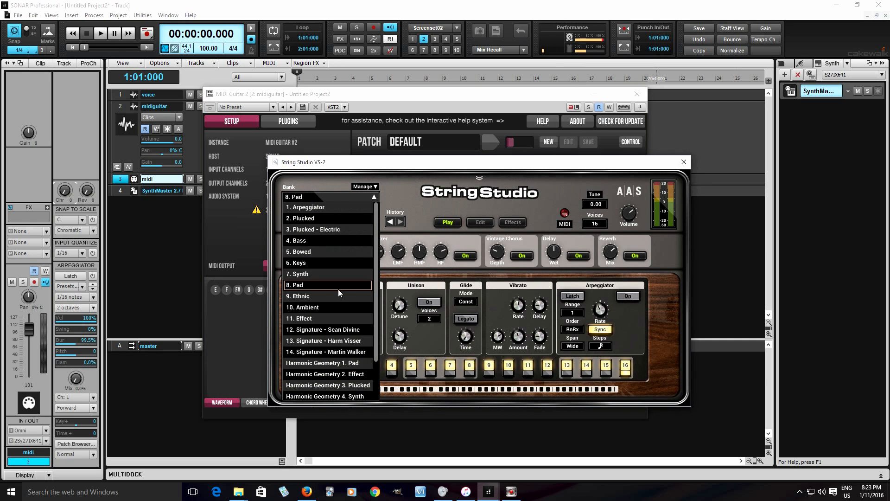
click(331, 275)
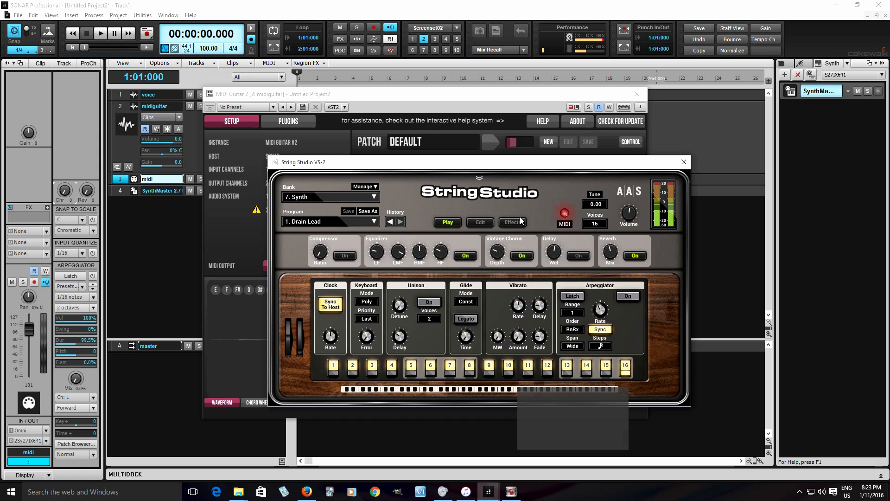
click(682, 163)
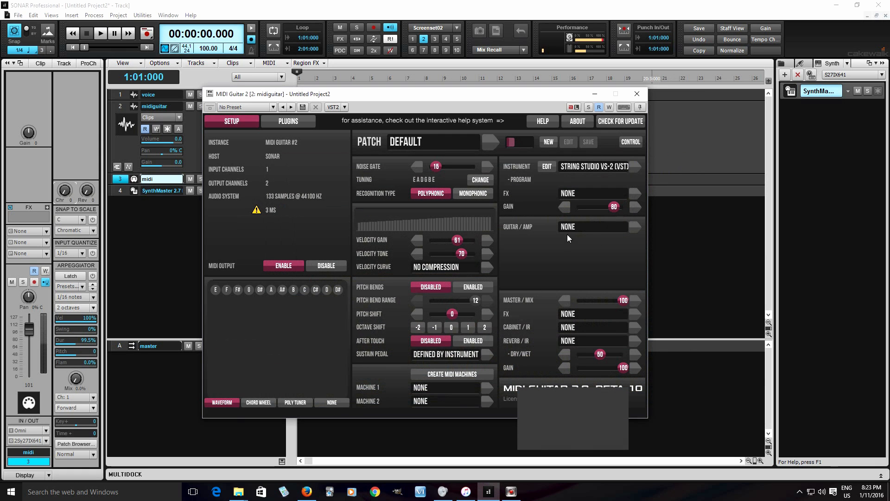
Step: Load ampLion 1.1 Pro 64b as the guitar amp and select its 800 Lead : Default program
click(631, 229)
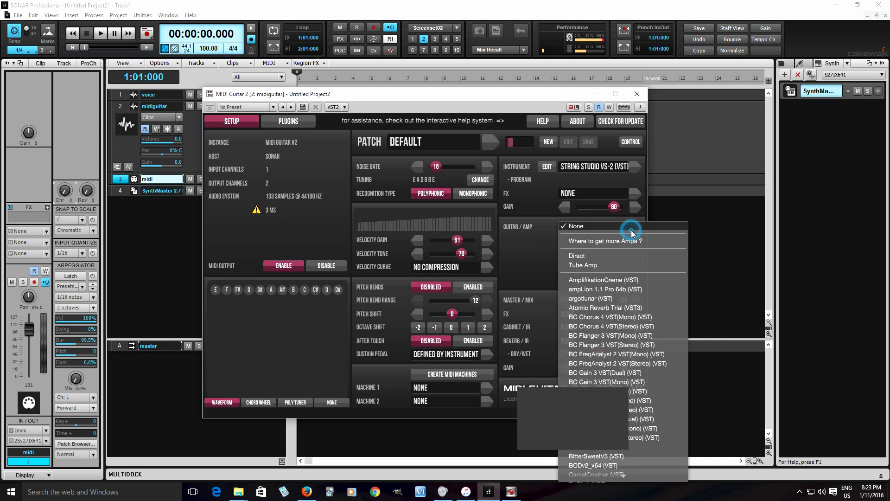
click(621, 291)
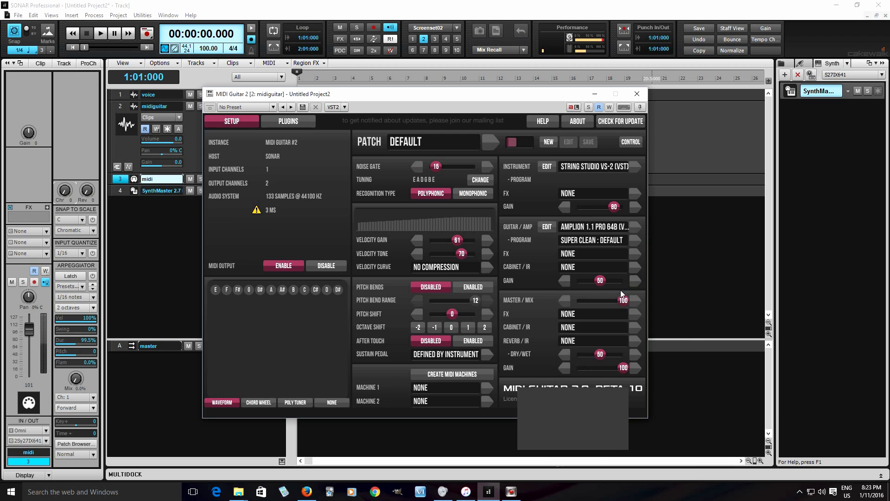
click(596, 246)
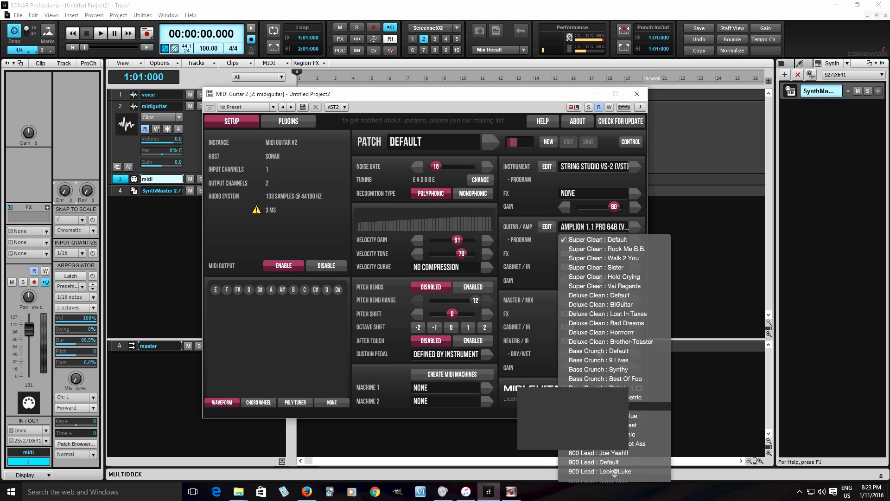
click(650, 406)
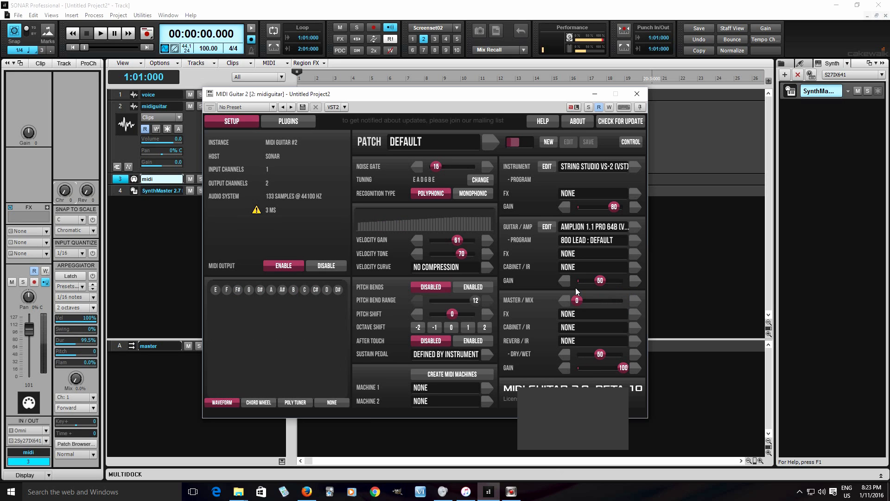
Step: Set the master mix to 52 and reset the guitar amp to None
drag(581, 300, 602, 301)
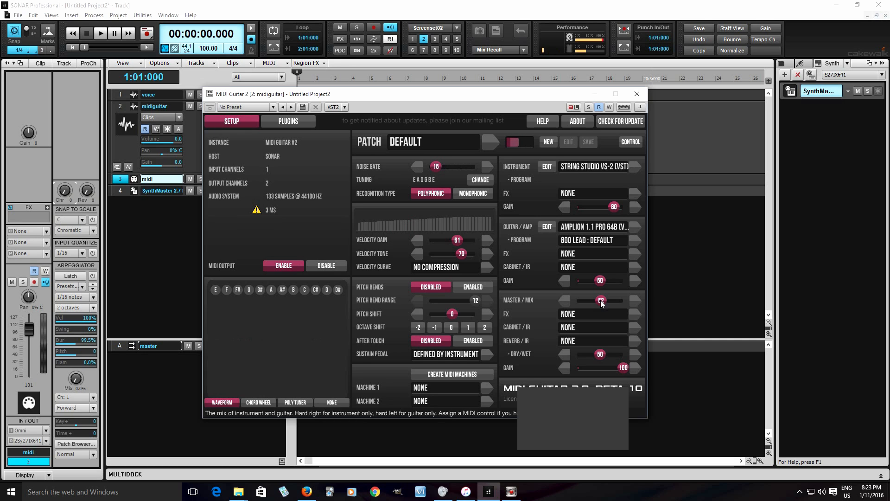
click(570, 225)
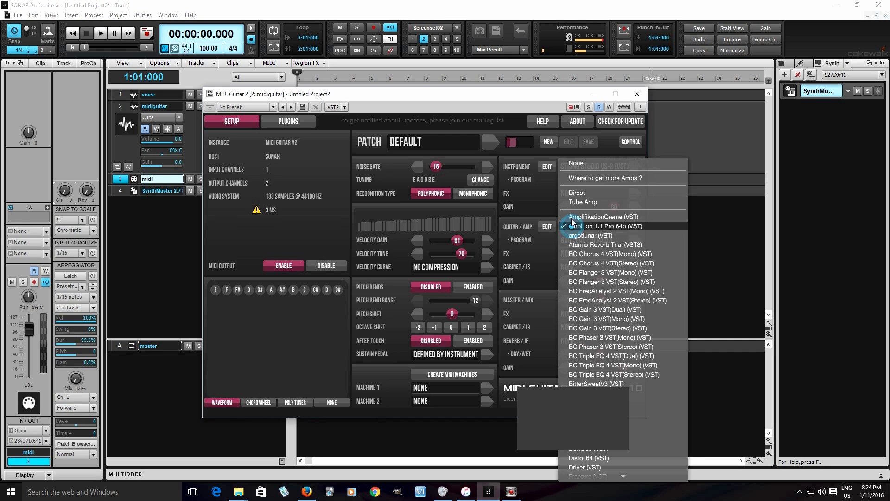
click(579, 163)
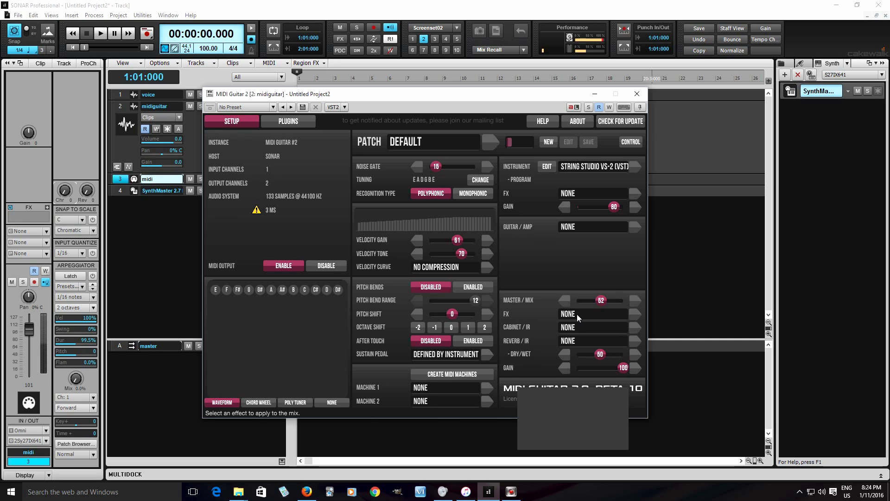
click(630, 191)
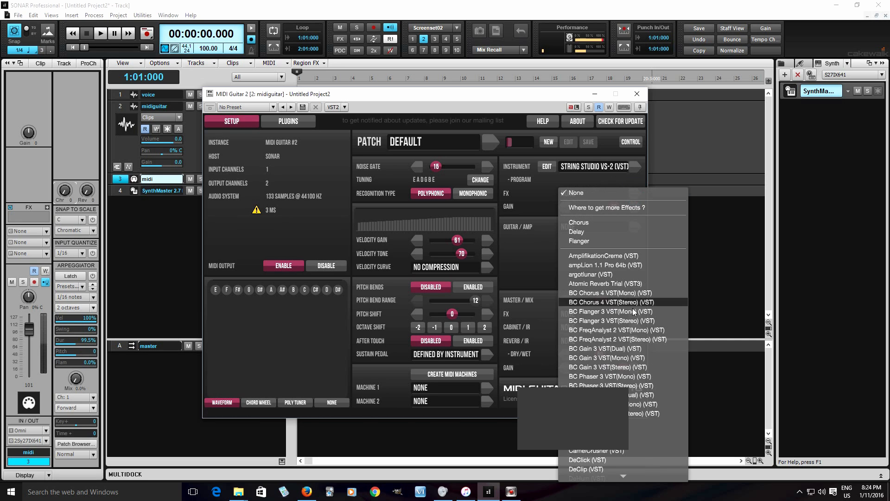
click(541, 190)
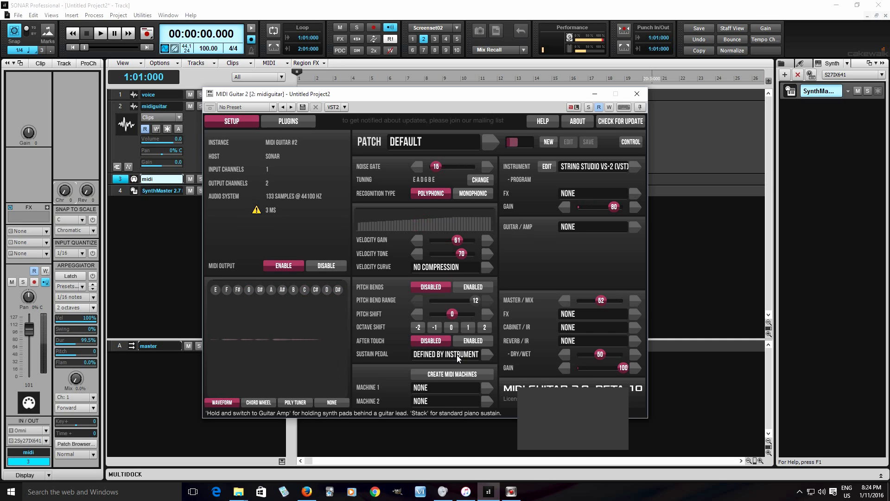
Step: Load the Harmonizer as Machine 1, view its major key setting, and close the MIDI Guitar 2 window
click(467, 386)
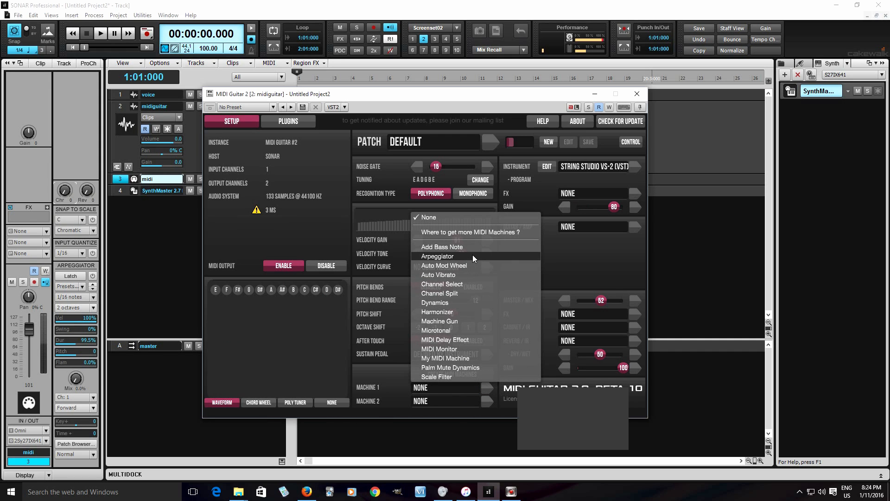
click(443, 313)
click(401, 389)
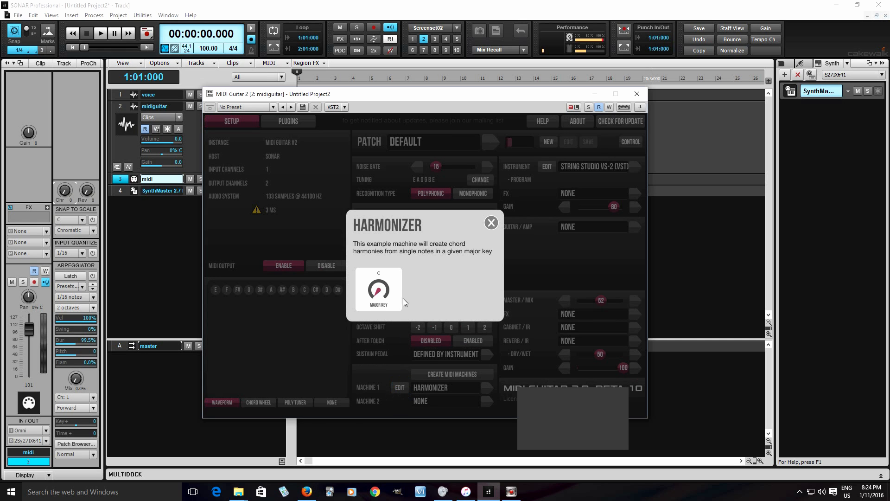
click(491, 222)
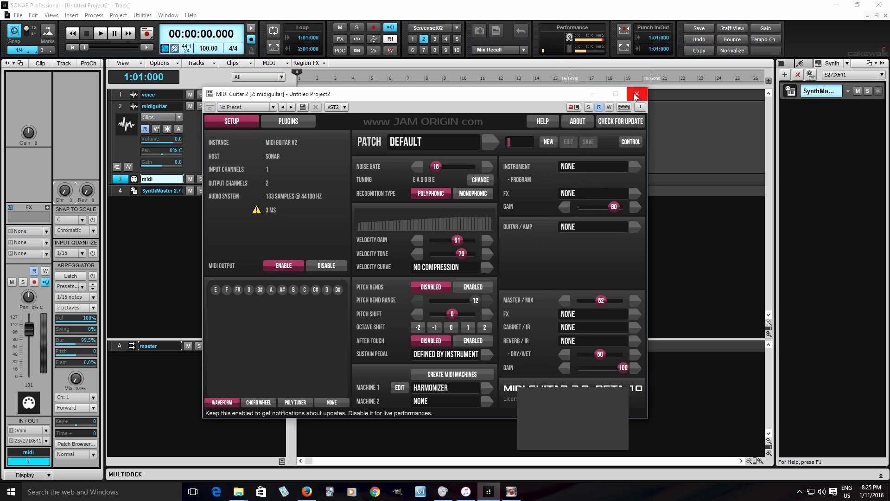
click(636, 94)
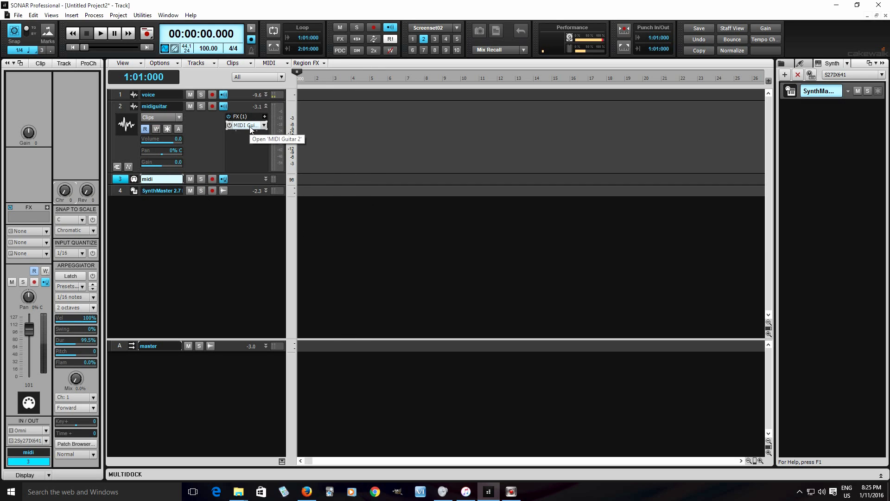
Step: Inspect the midiguitar track and check which input sources the midi track offers
click(120, 106)
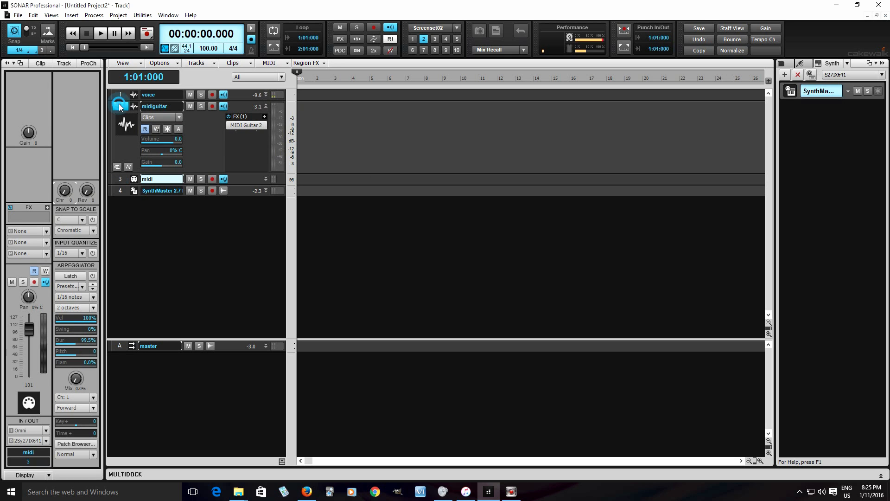
click(119, 179)
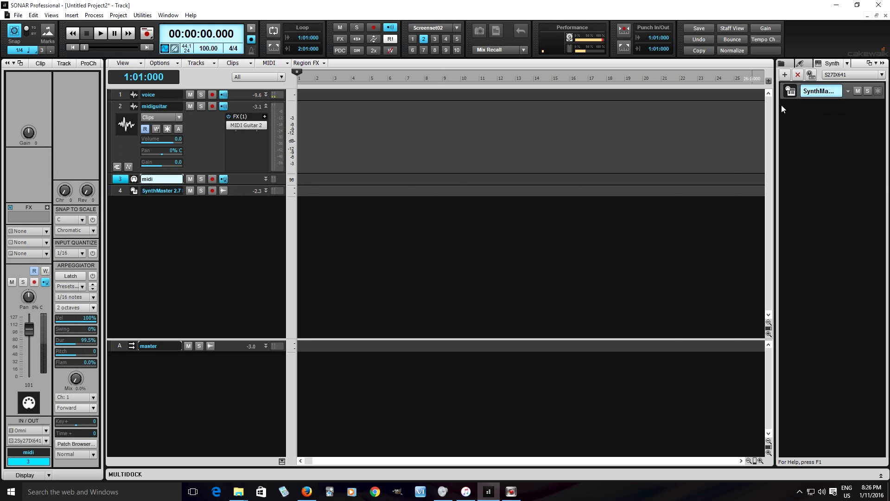
click(44, 433)
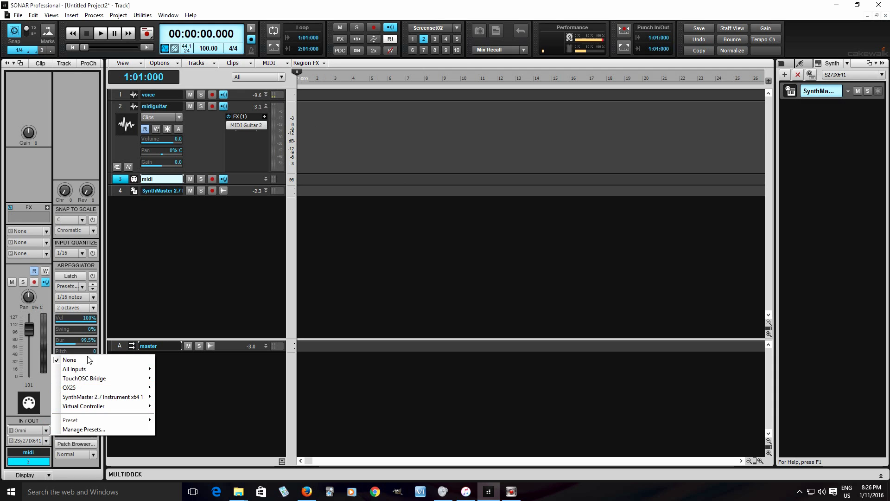
mouse_move(115, 405)
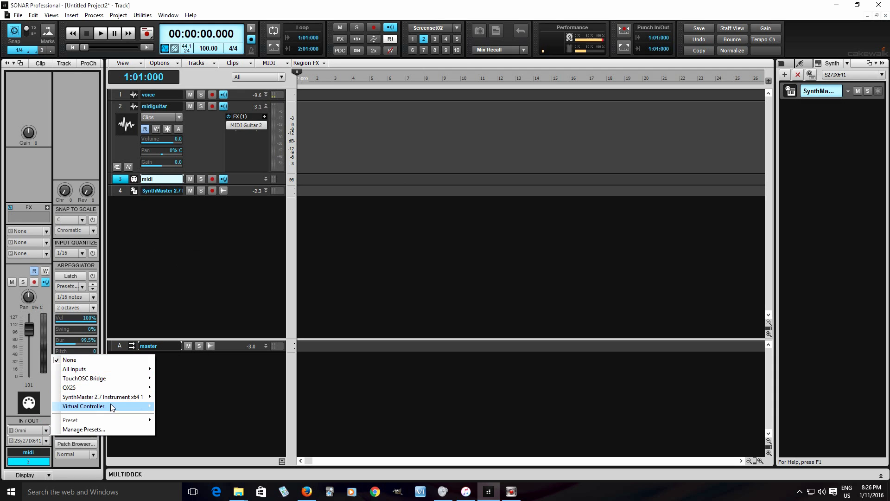
click(234, 224)
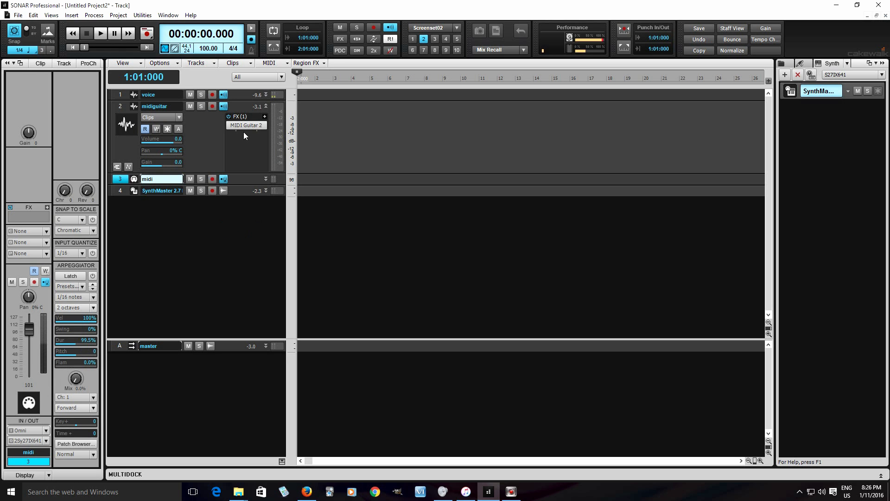
Step: Enable MIDI output for the MIDI Guitar 2 effect on the midiguitar track
double_click(248, 125)
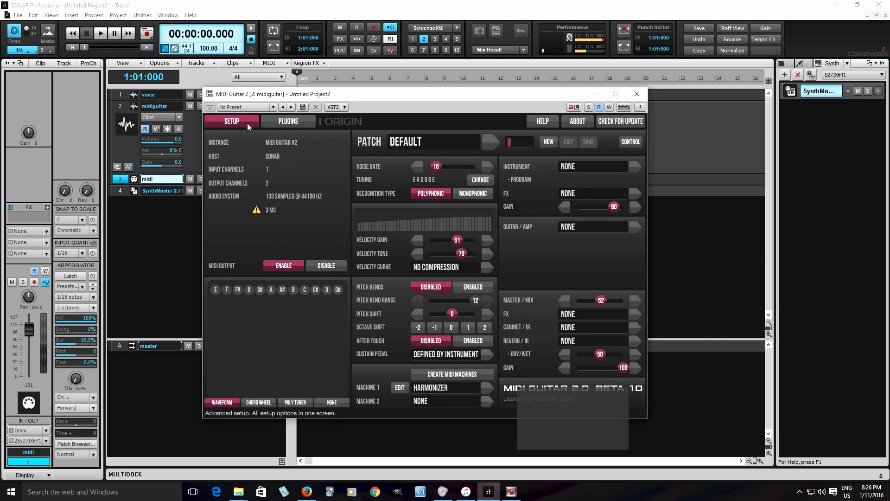
click(345, 107)
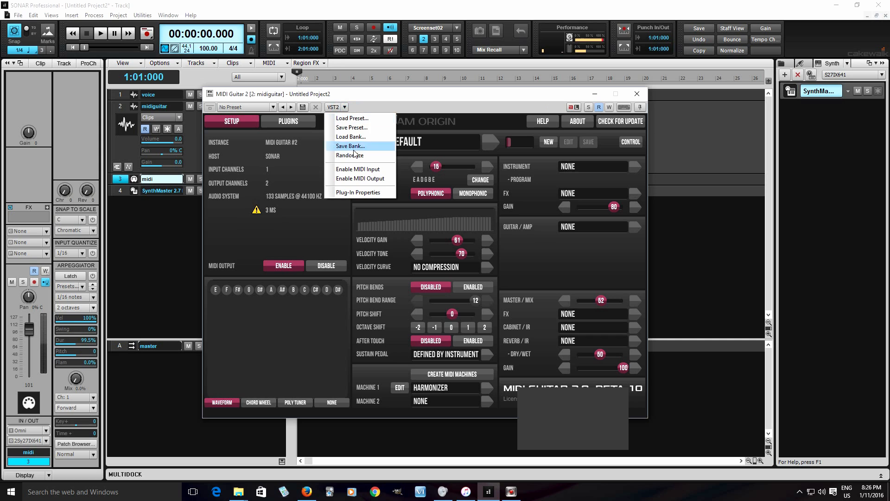
click(374, 179)
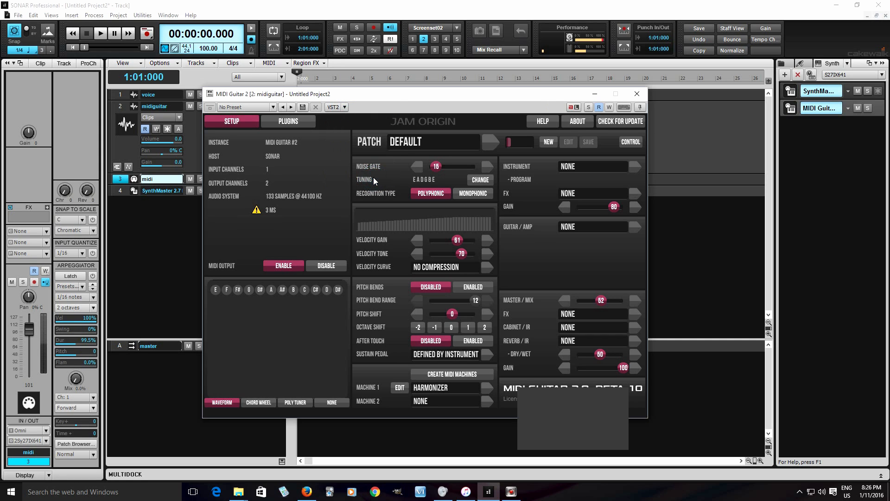
Step: Set the midi track's input to MIDI Guitar 2 1 on MIDI Omni, and close the MIDI Guitar 2 window
click(120, 180)
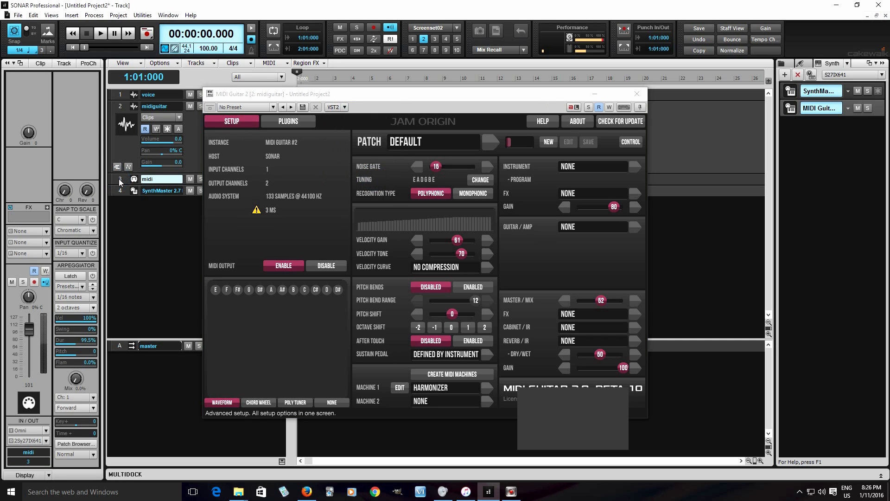
click(46, 431)
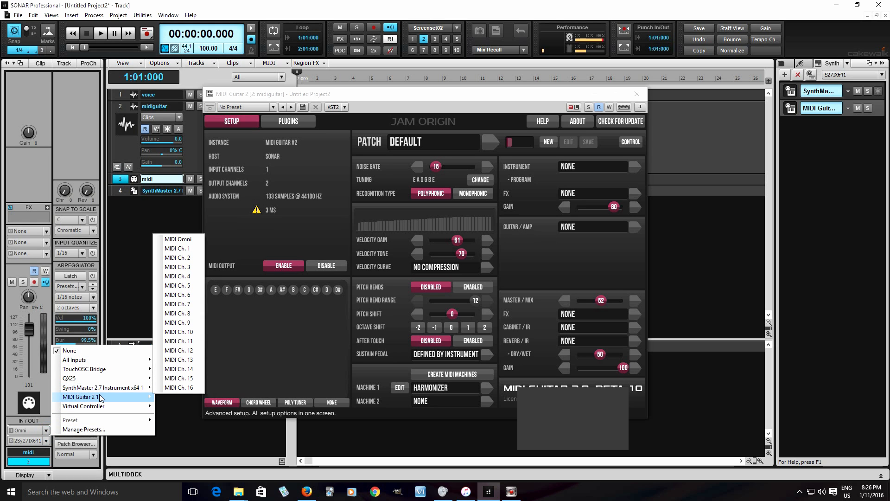
mouse_move(100, 398)
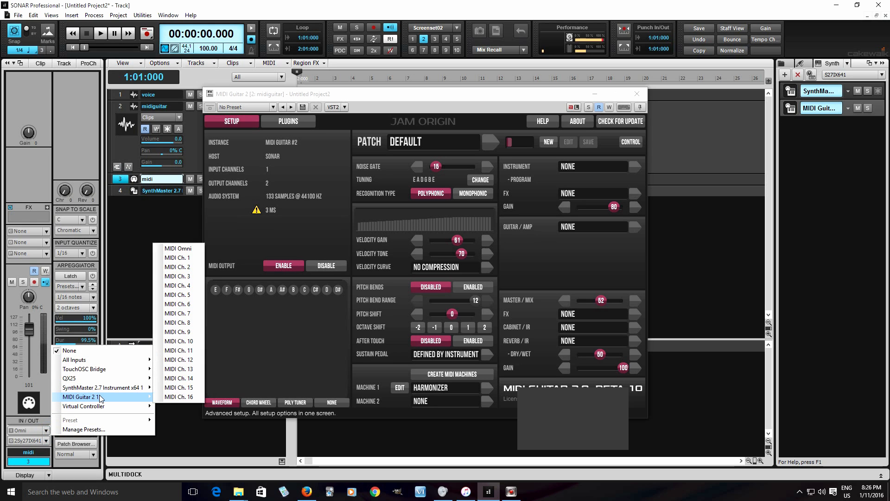
click(184, 250)
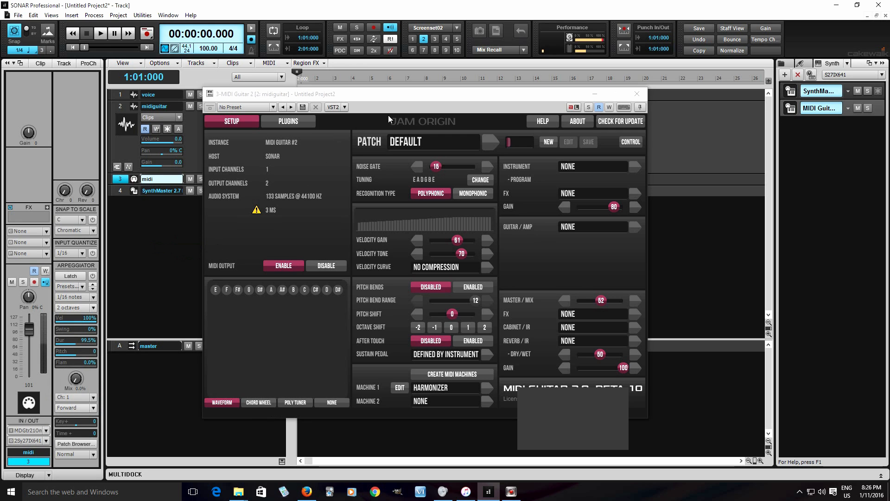
drag(402, 94, 538, 95)
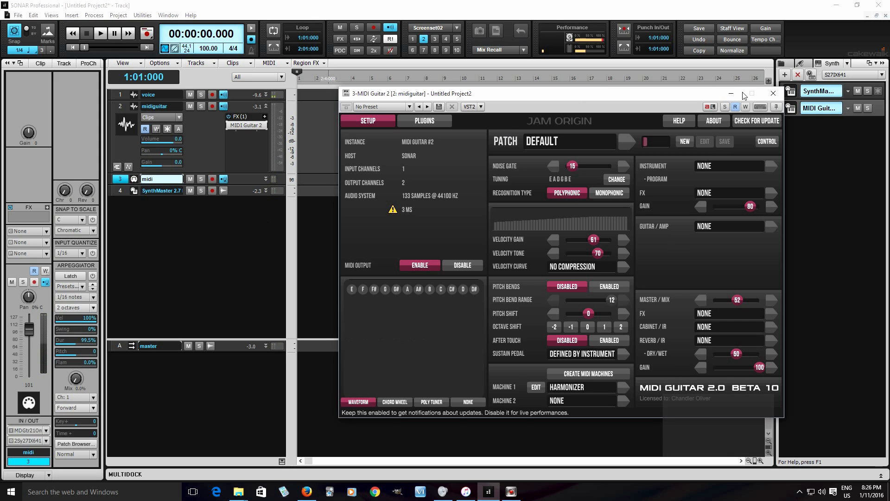
click(773, 93)
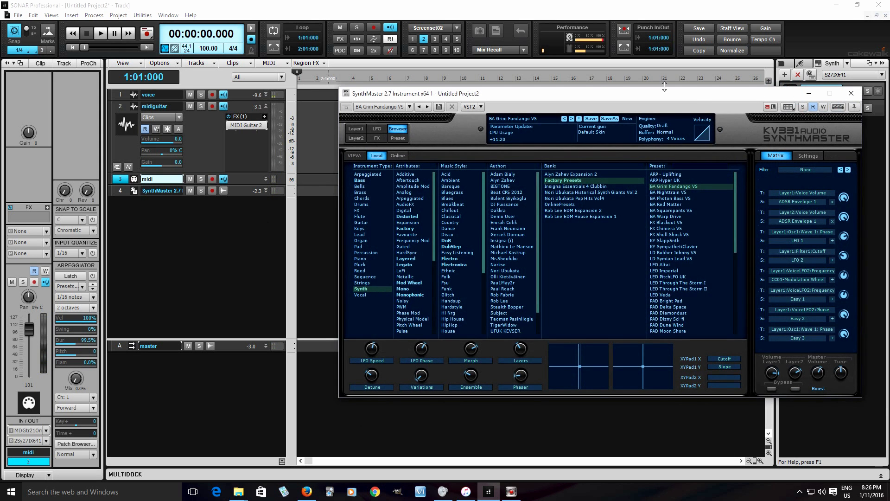
Step: Browse SynthMaster's Historical Synth Giants Vol 2 bank and clear the Synth, SuperSaw and Saw filters
drag(585, 100, 426, 81)
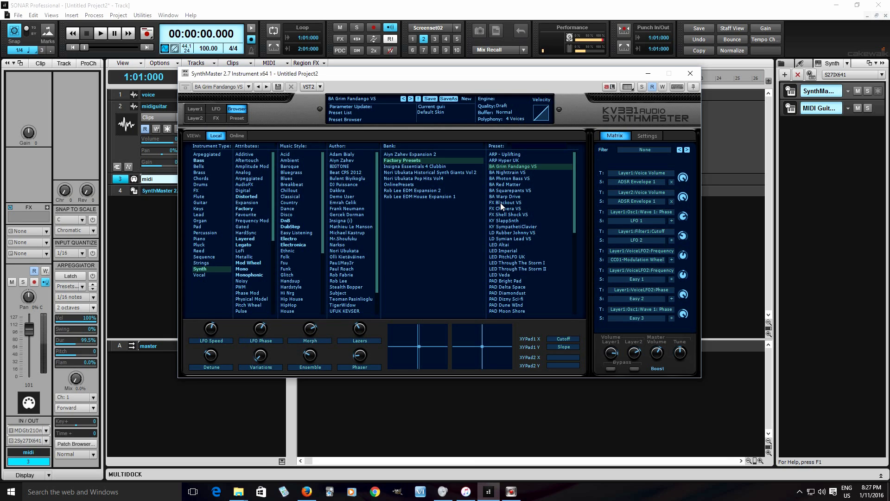
click(434, 172)
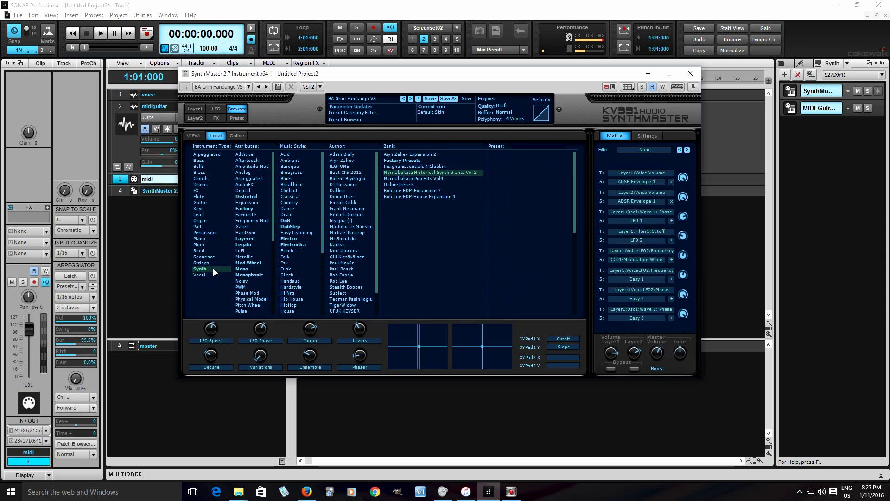
scroll(257, 274, down, 5)
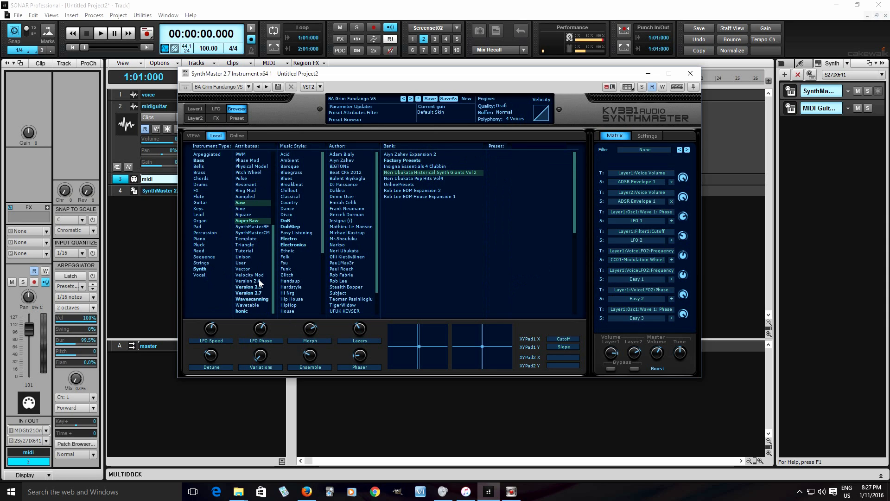
click(253, 220)
click(252, 220)
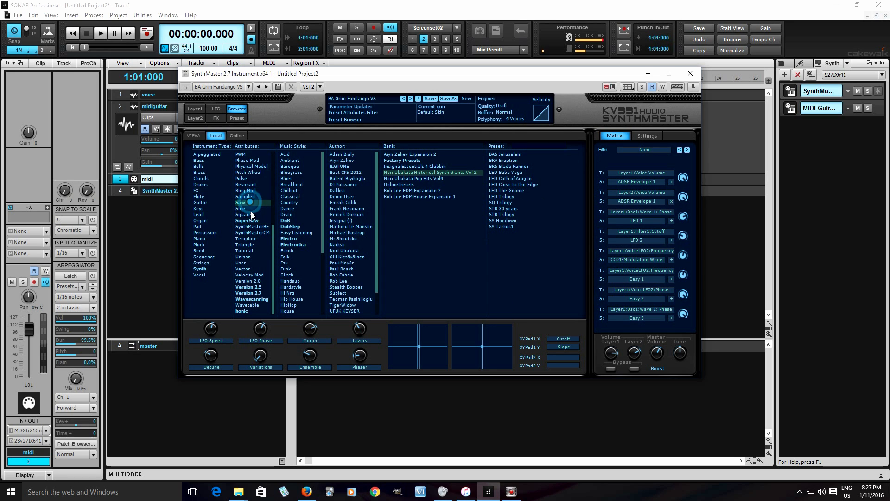
click(251, 204)
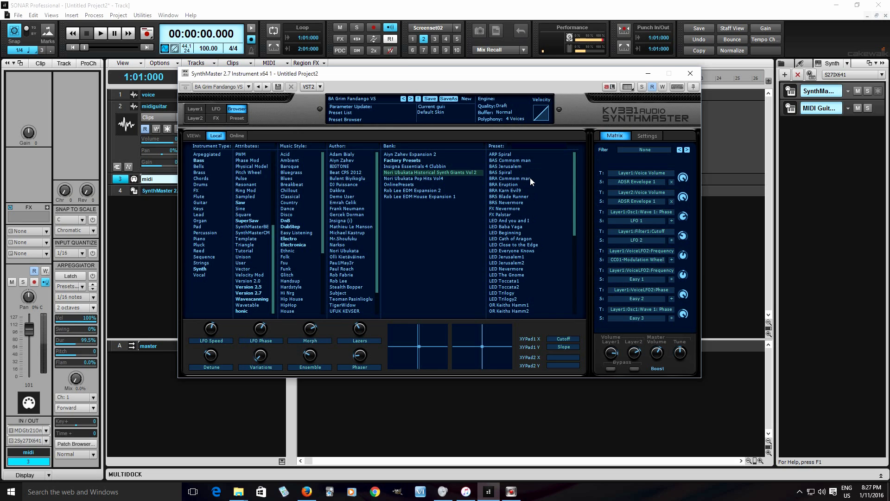
Step: Try the BRS Blade Runner preset, then load LED And you and I with its Portamento turned up
click(515, 198)
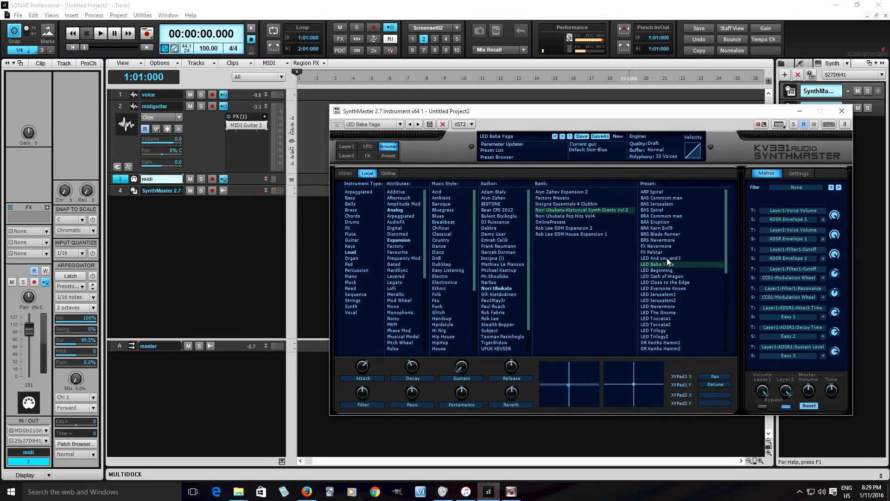
click(667, 258)
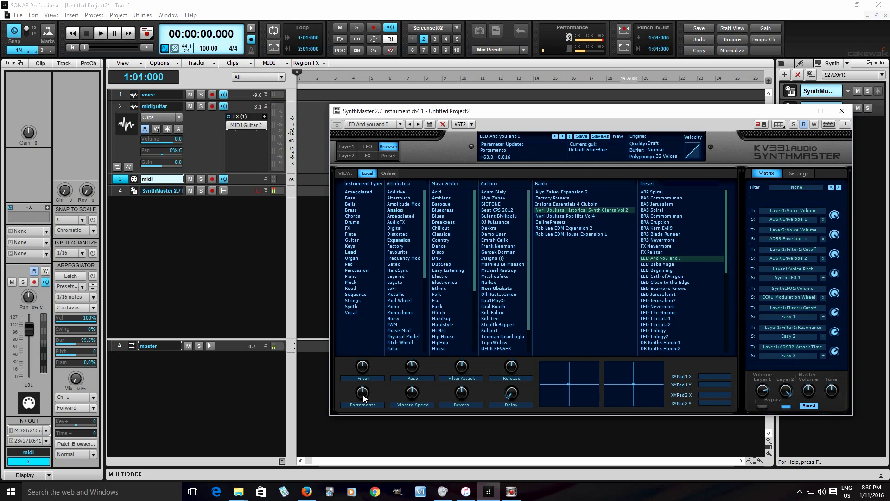
drag(364, 398, 354, 293)
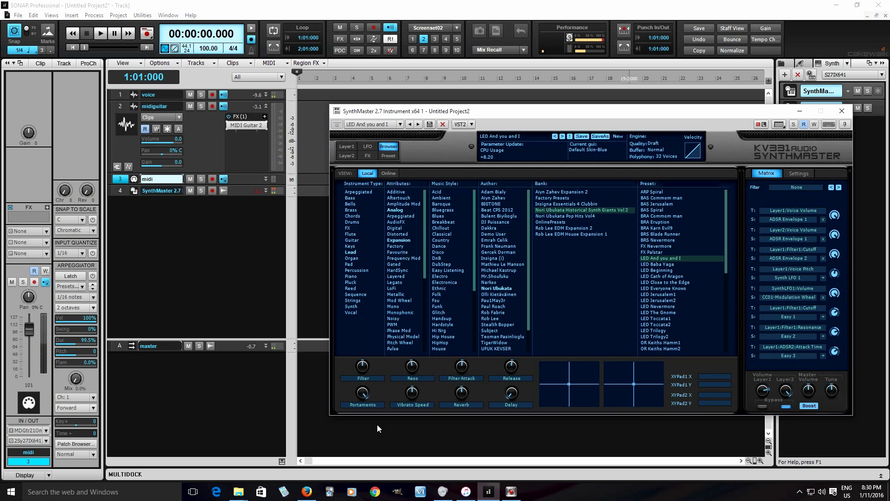
Step: Try the LED Baba Yaga preset in SynthMaster, then load the LED Beginning preset
click(665, 264)
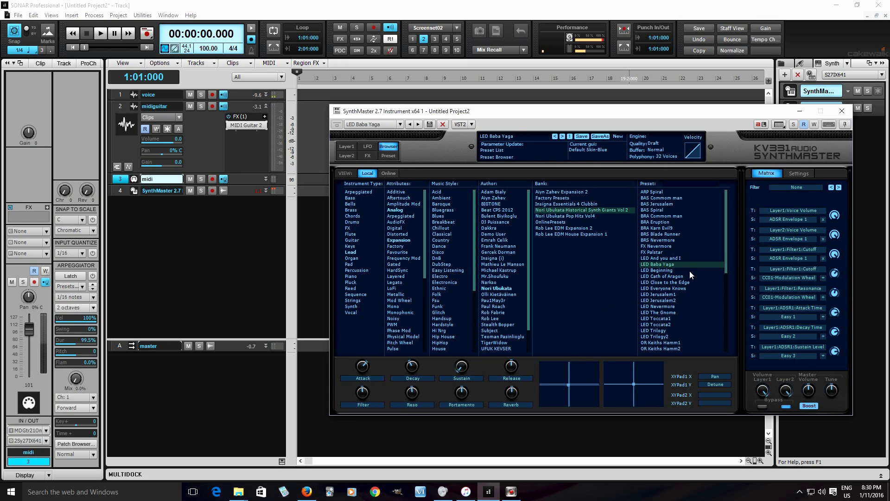
click(689, 270)
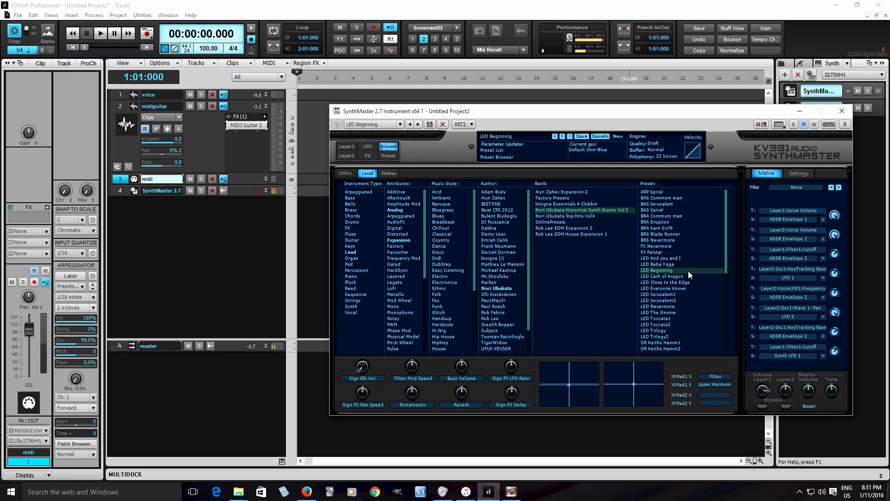
Step: Move the SynthMaster window clear of the synth rack, enable pitch bends in MIDI Guitar 2, and close its window
drag(661, 115, 480, 119)
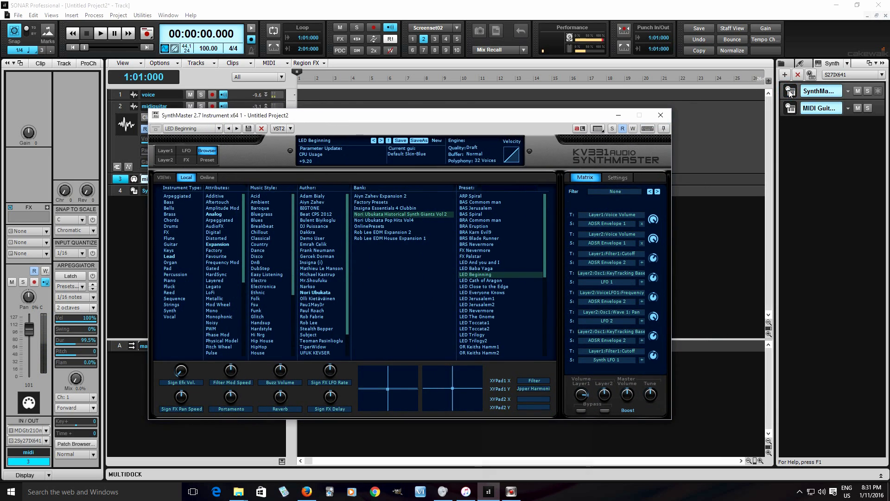
click(793, 113)
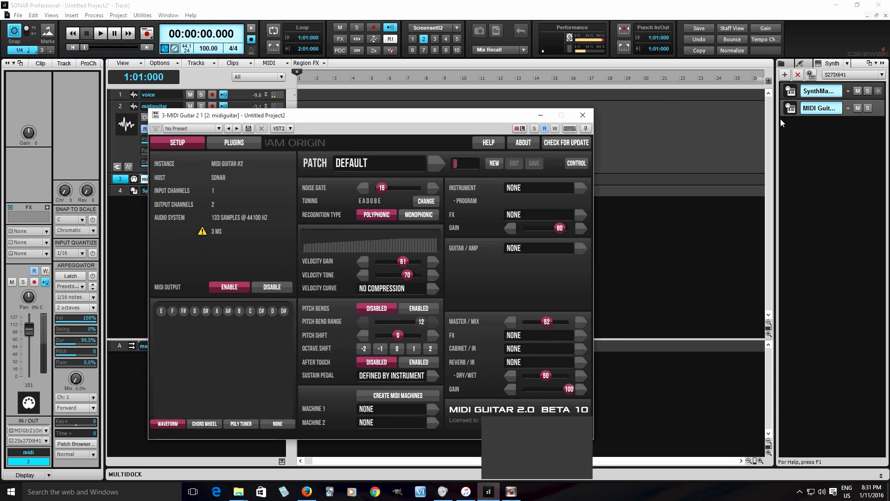
click(416, 310)
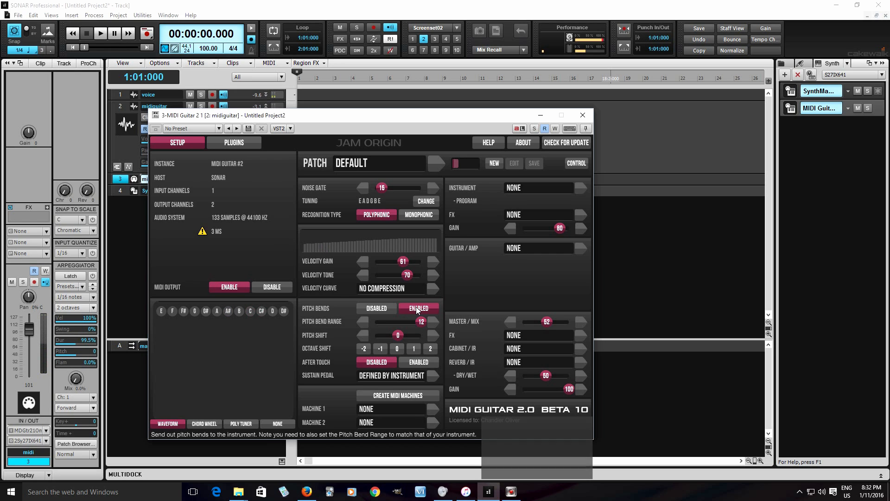
click(583, 115)
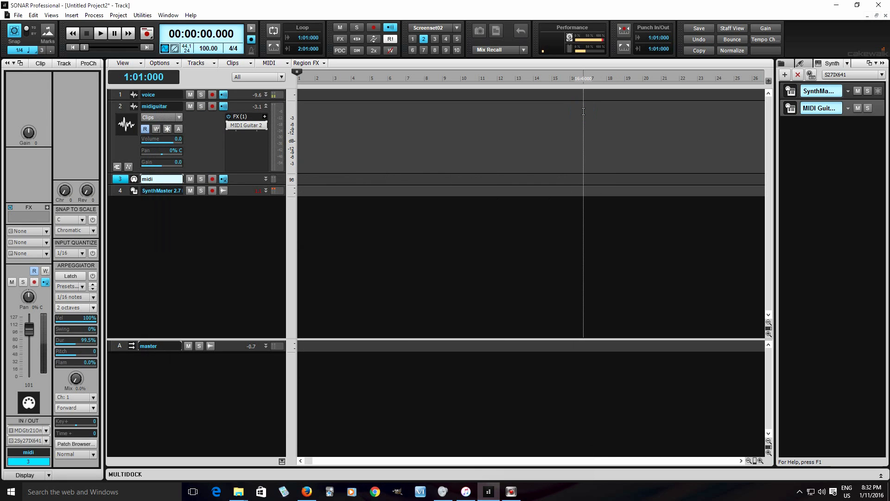
Step: Reopen SynthMaster and browse further down the Historical Synth Giants Vol 2 preset list
click(275, 189)
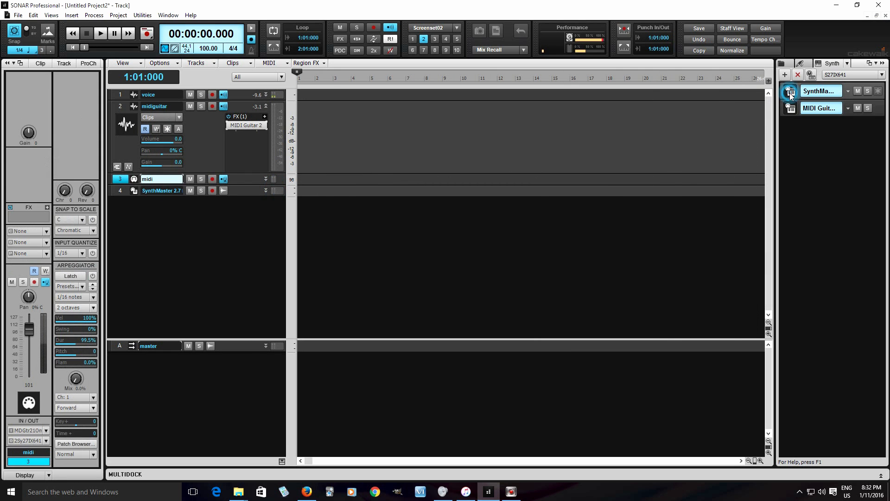
click(785, 93)
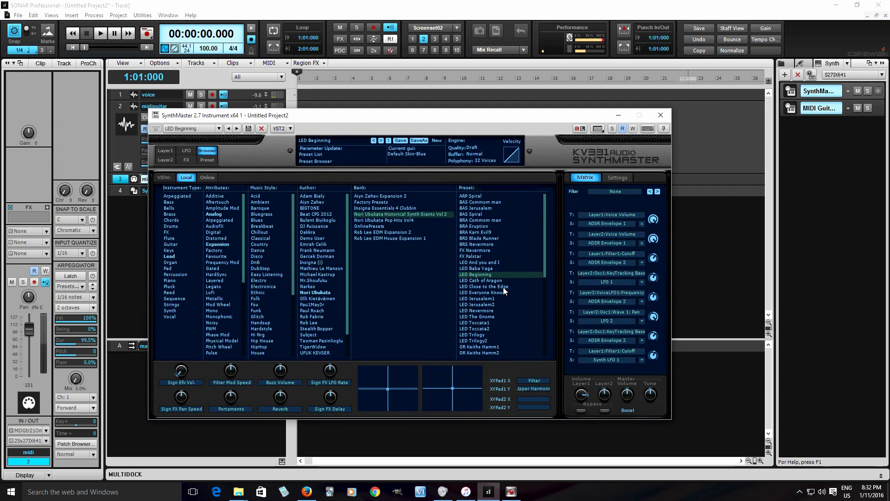
scroll(507, 329, down, 5)
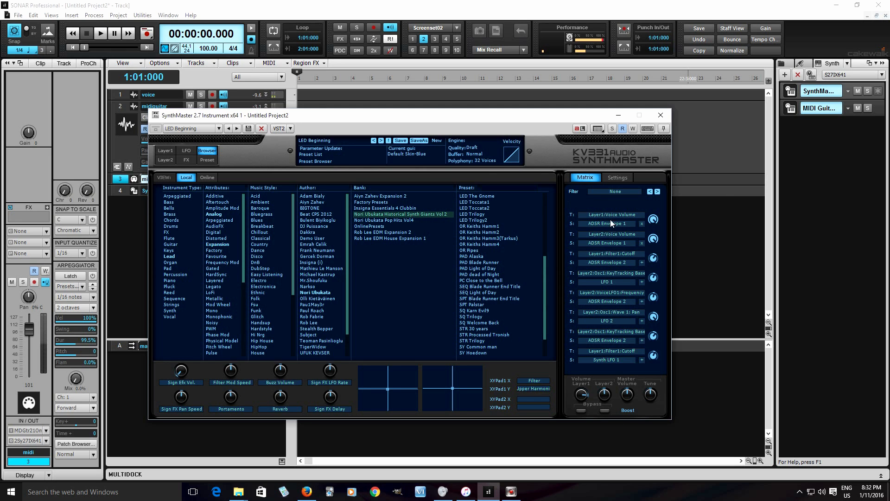
Step: Disable pitch bends in MIDI Guitar 2 and close its window
click(797, 110)
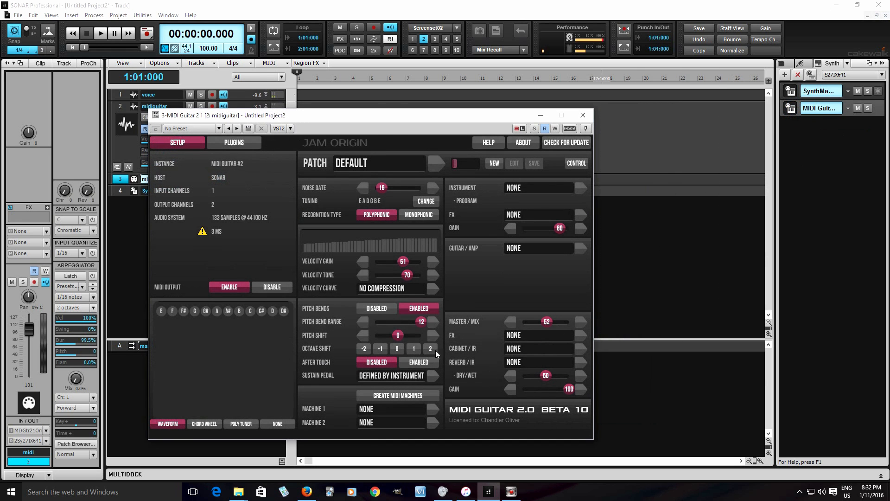
click(381, 314)
click(583, 115)
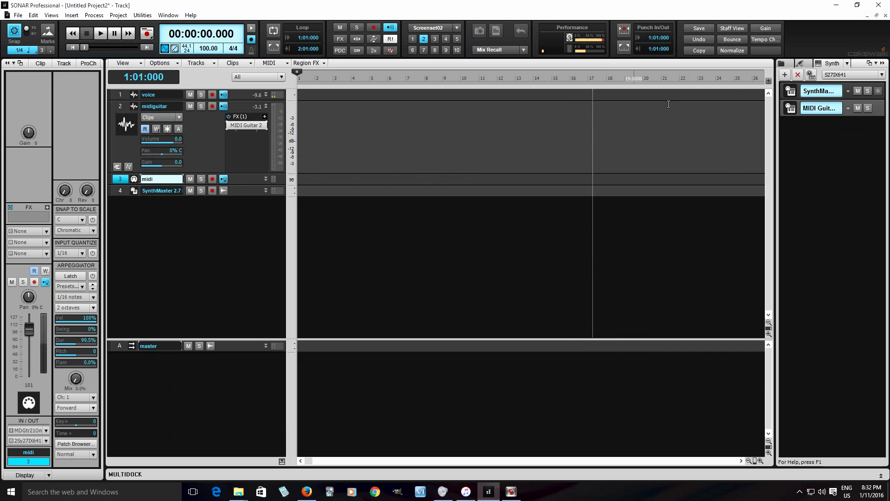
Step: Reopen SynthMaster, try the organ presets OR Keiths Hamm1 and OR Keiths Hamm2, then load OR Keiths Hamm3(Tarkus)
click(788, 93)
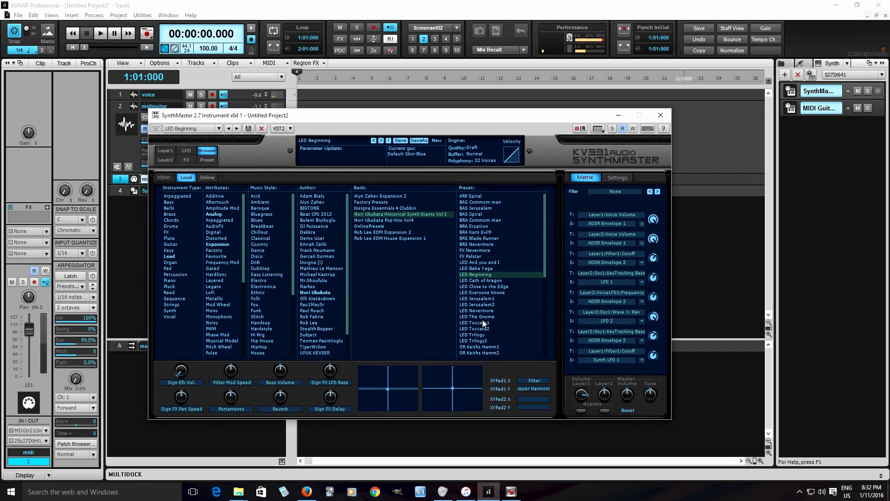
click(497, 345)
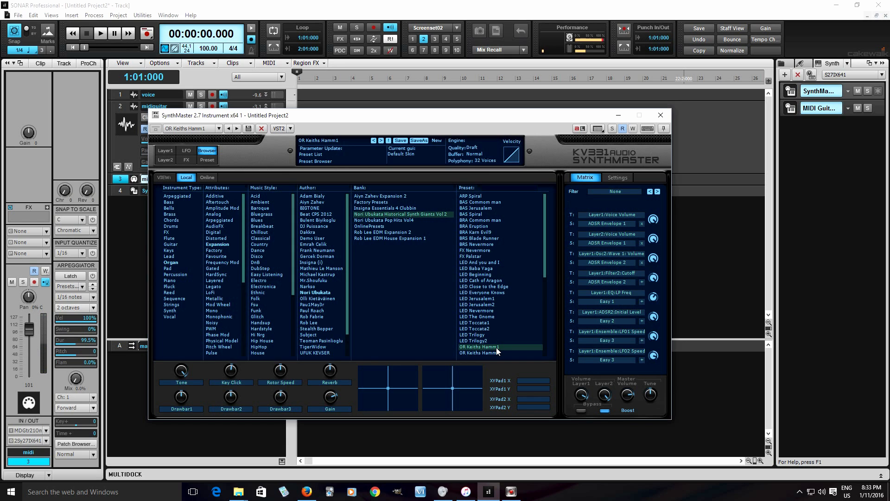
scroll(499, 341, down, 7)
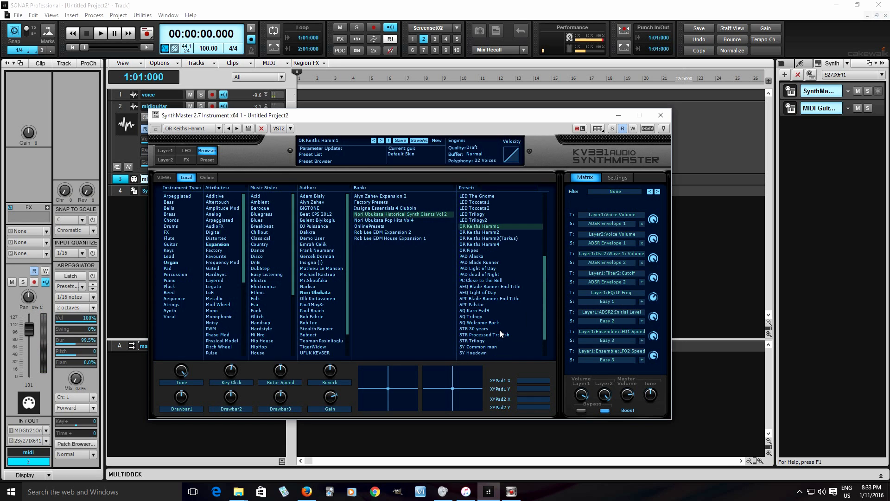
click(496, 233)
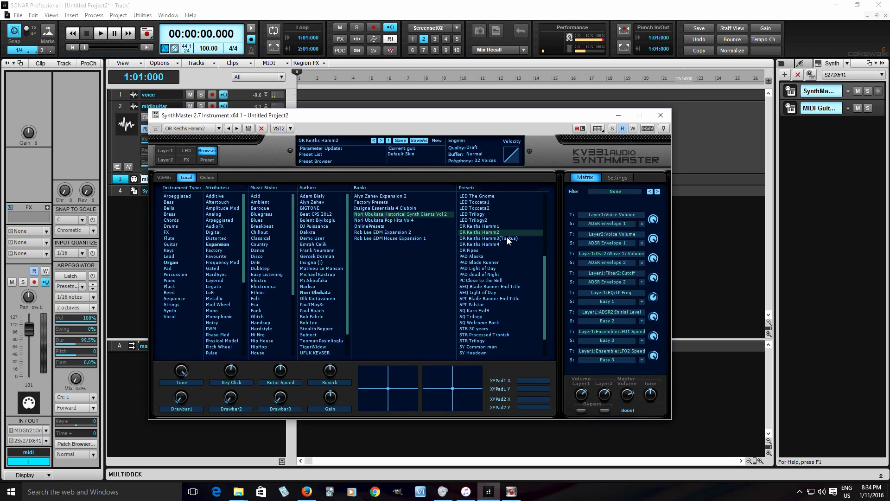
click(507, 239)
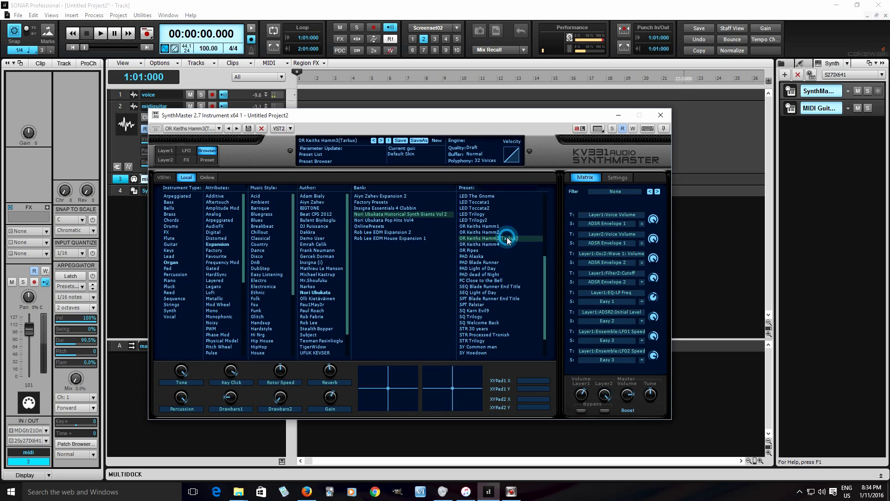